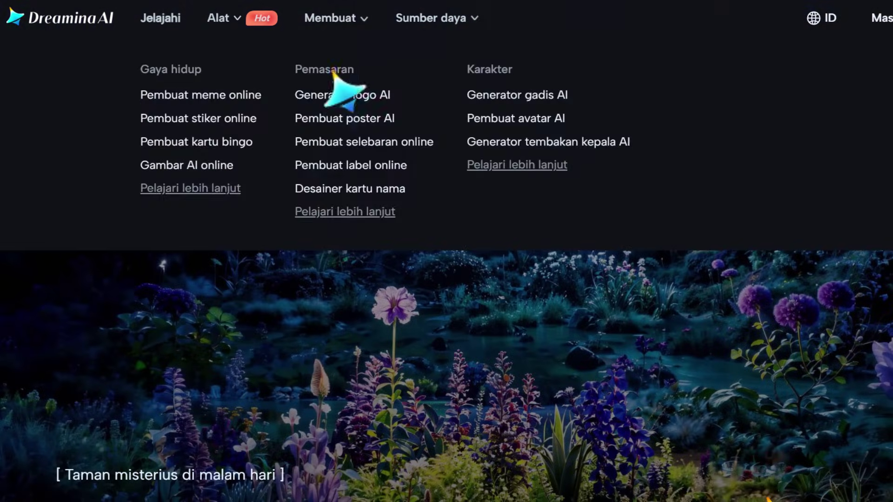
pyautogui.scroll(-5, 498, 239)
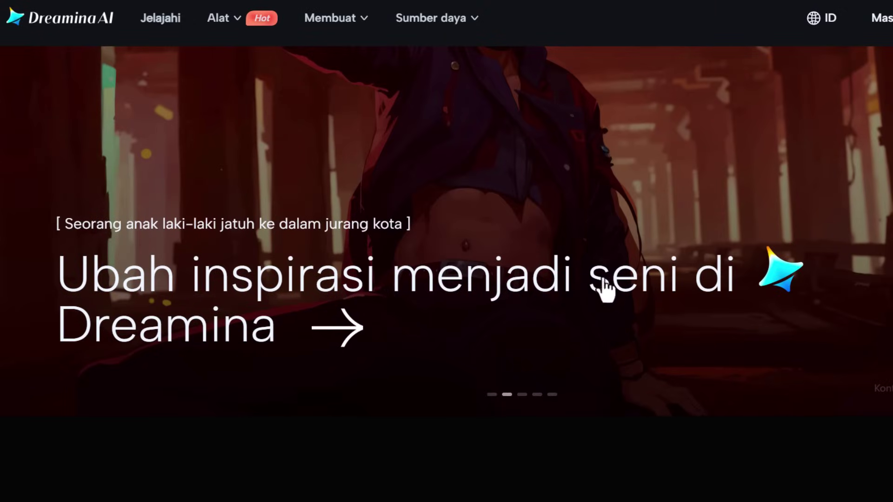
pyautogui.scroll(-2, 702, 293)
pyautogui.scroll(-5, 701, 293)
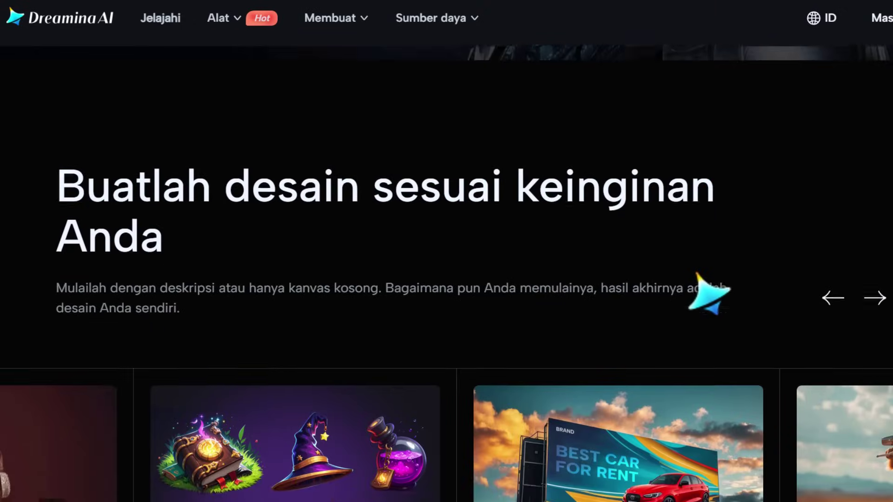
pyautogui.scroll(-3, 693, 279)
pyautogui.scroll(-1, 692, 281)
pyautogui.scroll(-1, 691, 281)
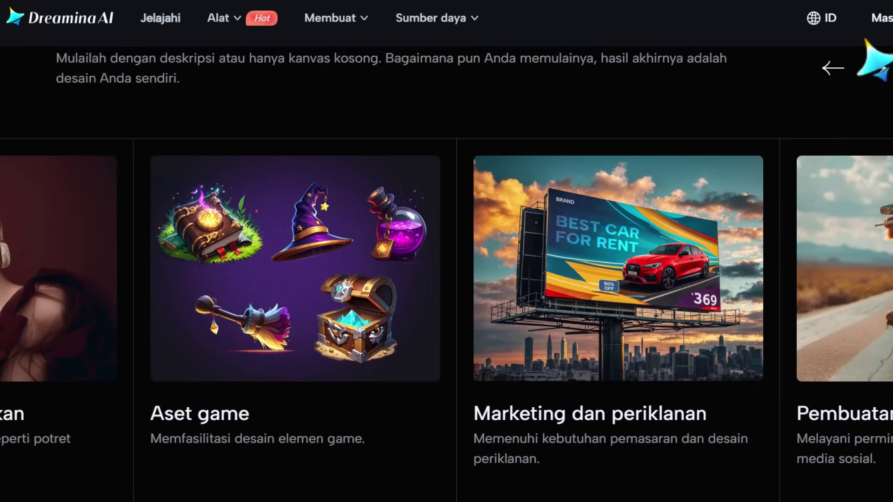
pyautogui.click(867, 80)
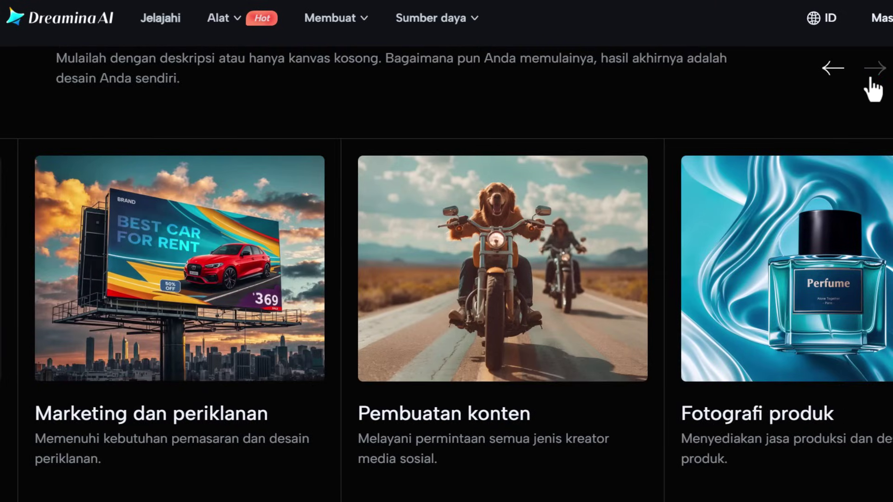
pyautogui.scroll(-1, 707, 299)
pyautogui.scroll(-5, 707, 299)
pyautogui.scroll(-3, 708, 303)
pyautogui.scroll(-4, 707, 302)
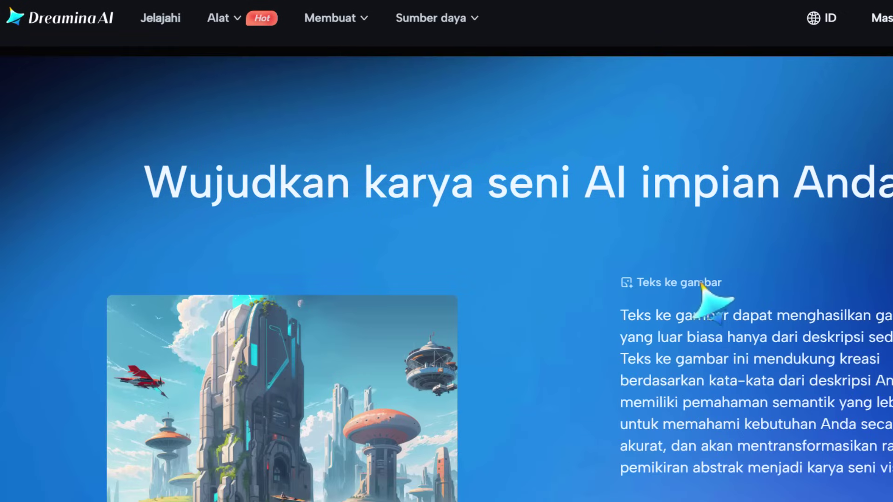
pyautogui.scroll(-2, 701, 285)
pyautogui.moveTo(620, 226); pyautogui.dragTo(890, 386)
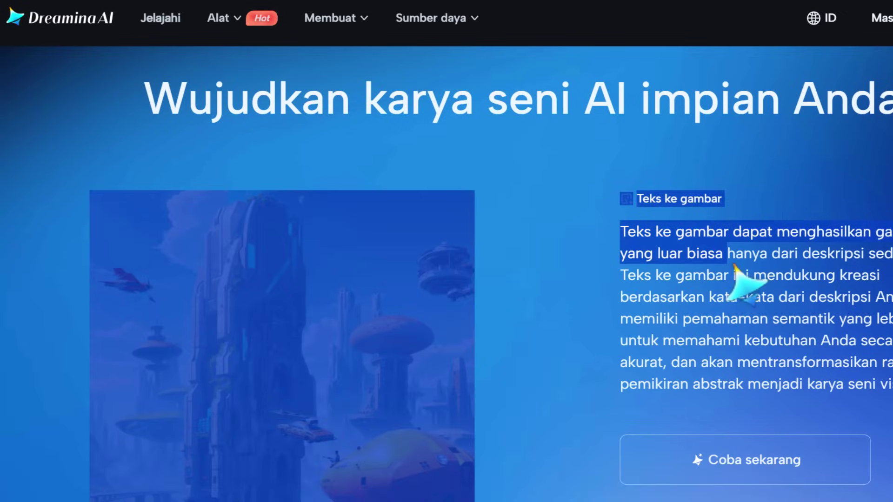
pyautogui.click(744, 316)
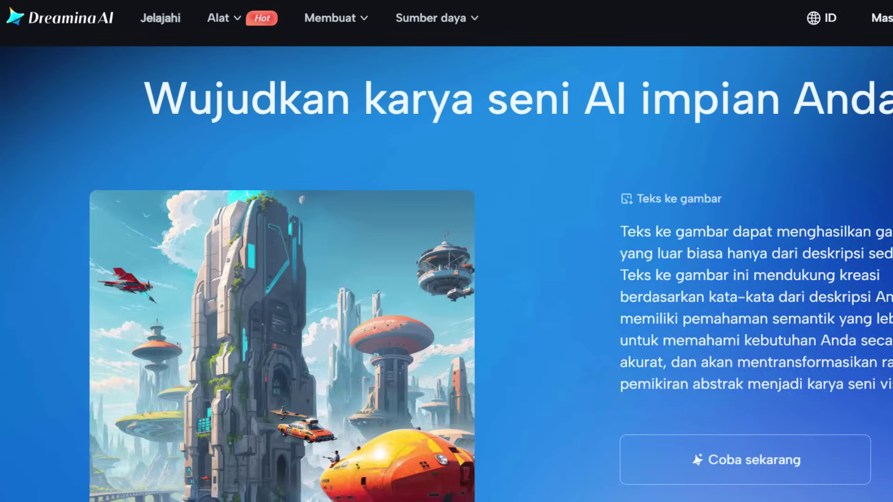
pyautogui.scroll(-3, 737, 308)
pyautogui.scroll(-3, 737, 300)
pyautogui.scroll(-4, 727, 286)
pyautogui.scroll(-5, 726, 284)
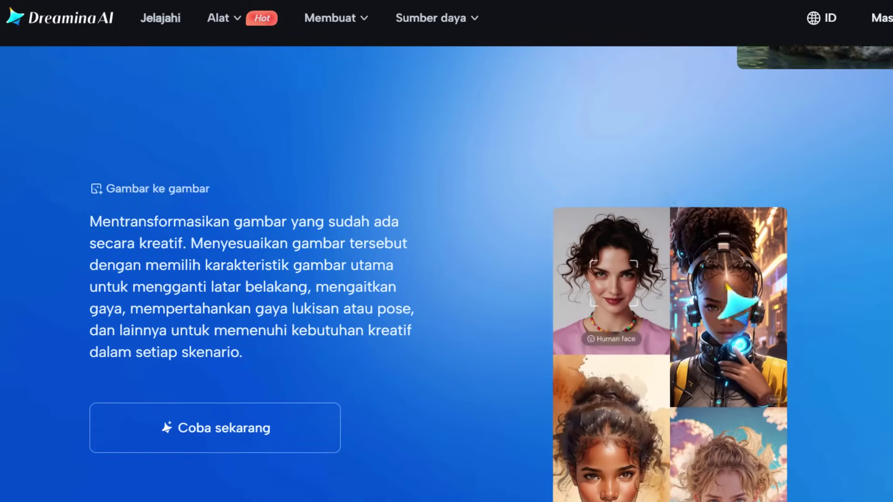
pyautogui.moveTo(81, 195); pyautogui.dragTo(369, 341)
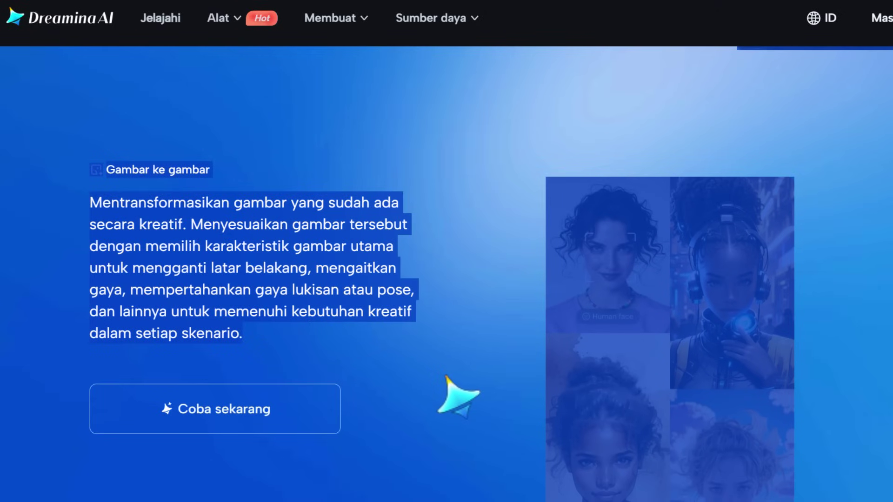
pyautogui.click(434, 355)
pyautogui.scroll(-2, 439, 355)
pyautogui.scroll(-4, 444, 351)
pyautogui.scroll(-3, 444, 351)
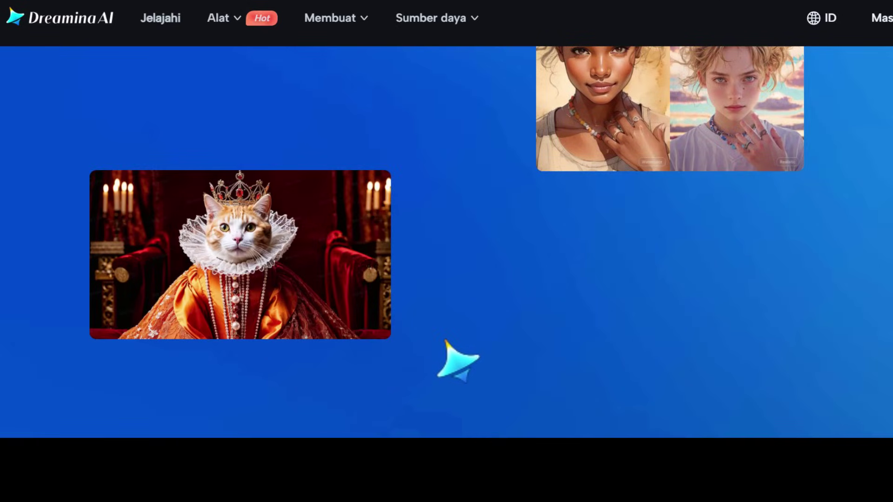
pyautogui.scroll(-3, 445, 340)
pyautogui.scroll(-3, 446, 340)
pyautogui.scroll(-2, 446, 338)
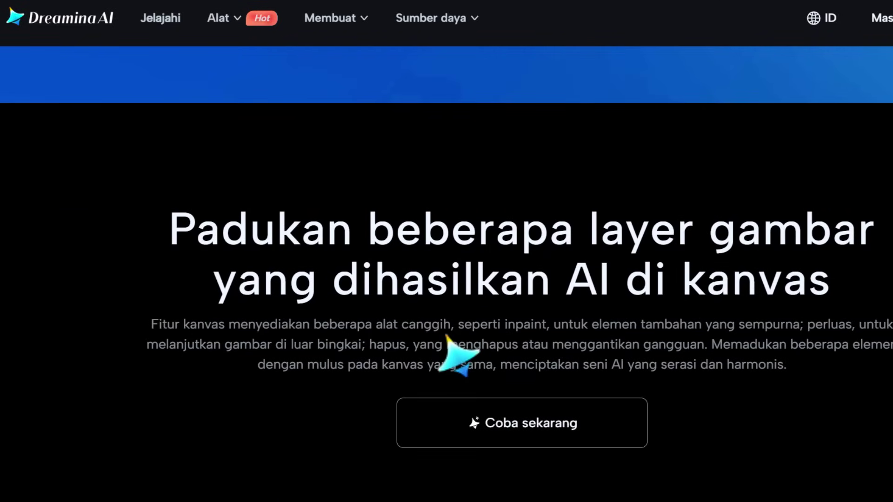
pyautogui.scroll(-3, 604, 299)
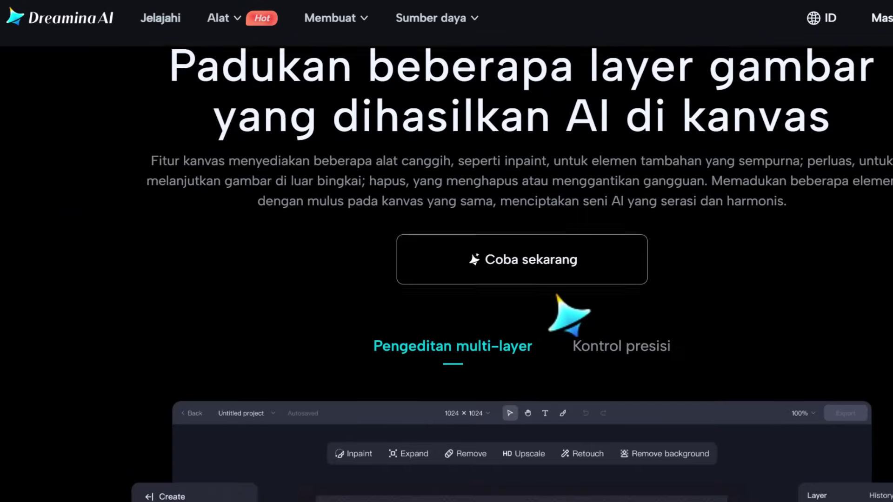
pyautogui.scroll(-1, 558, 300)
pyautogui.scroll(-2, 535, 287)
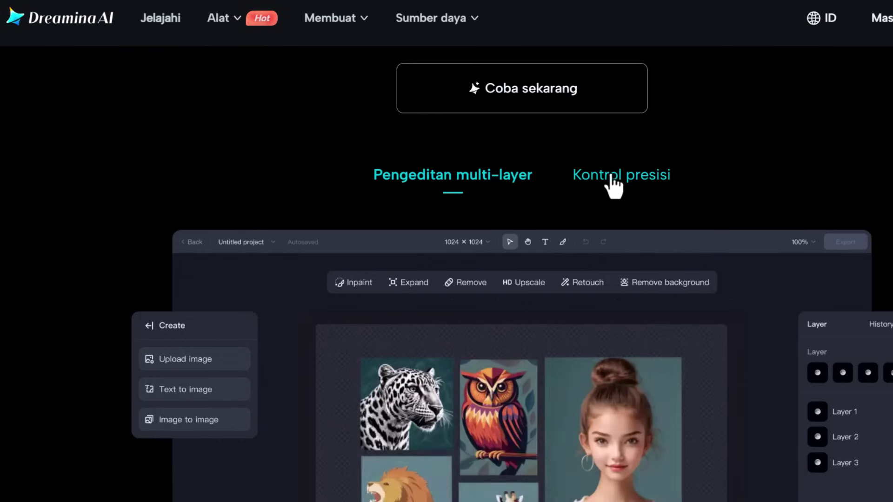
pyautogui.scroll(-3, 612, 186)
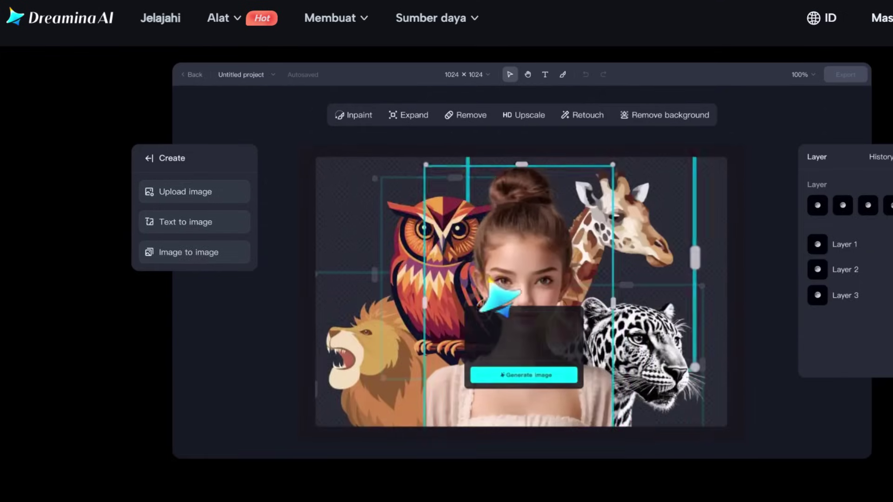
pyautogui.scroll(-5, 591, 358)
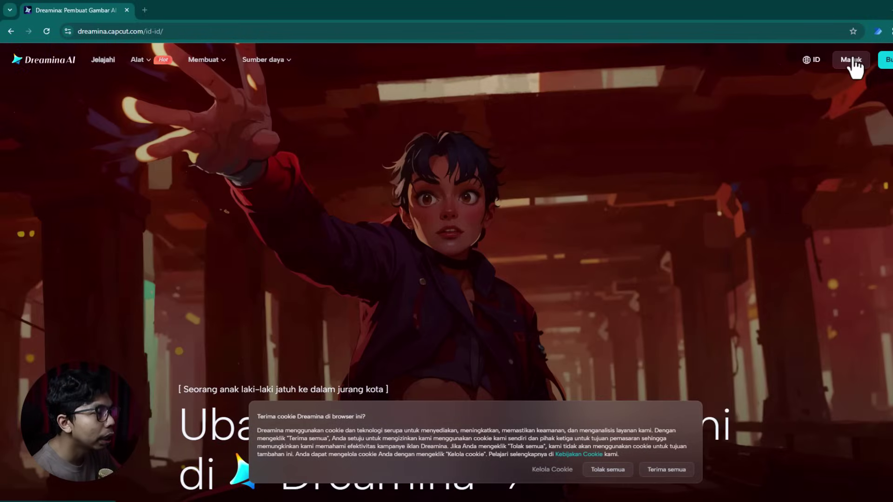
# Step: Accept the CapCut registration agreement and sign in to Dreamina with a Google account
pyautogui.click(851, 61)
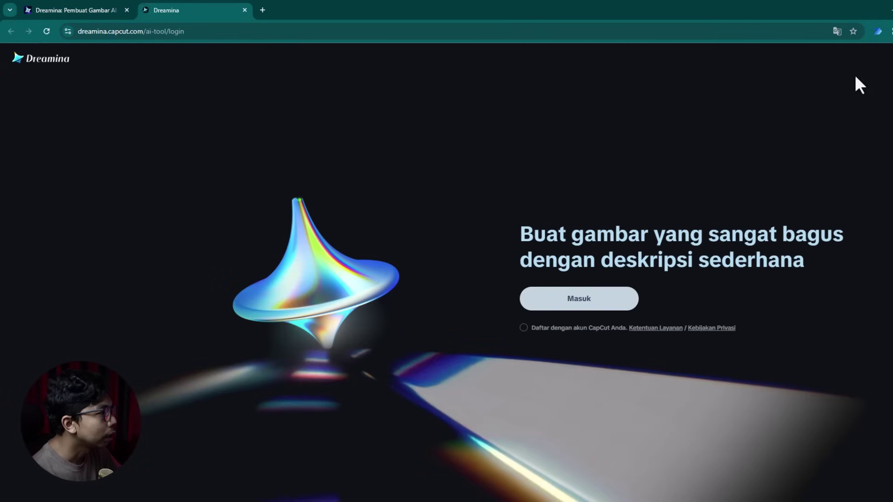
pyautogui.click(523, 328)
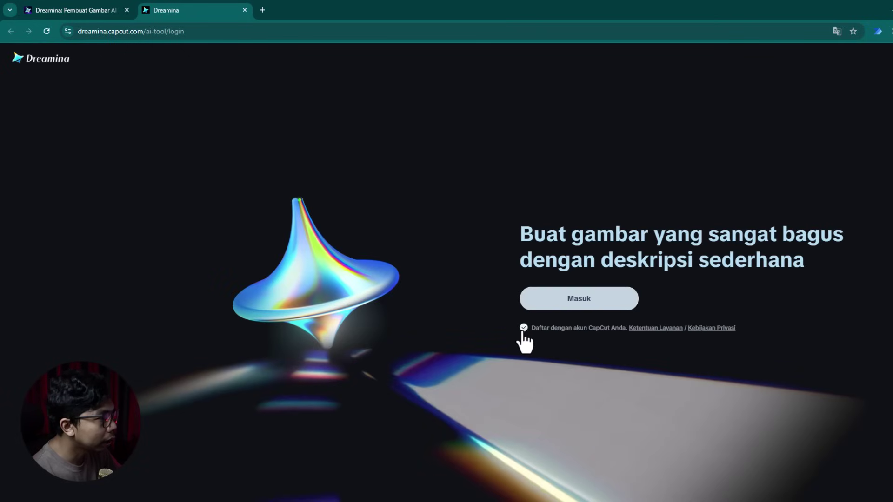
pyautogui.click(581, 298)
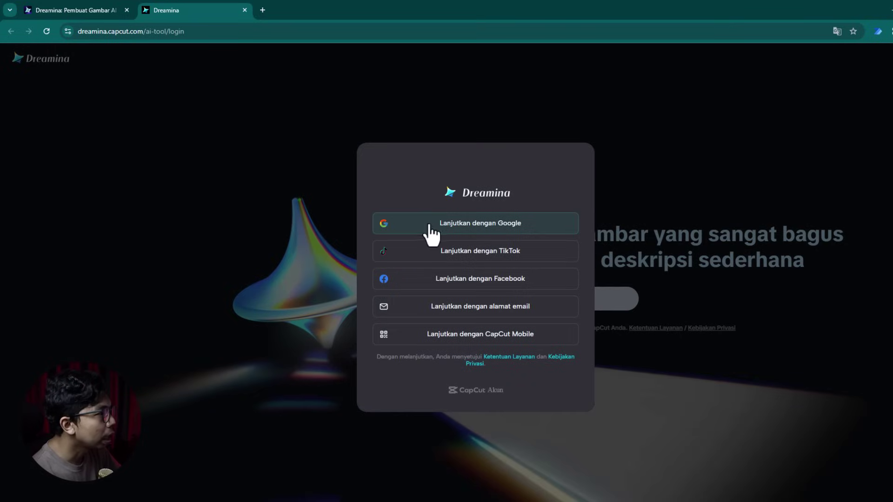
pyautogui.click(473, 235)
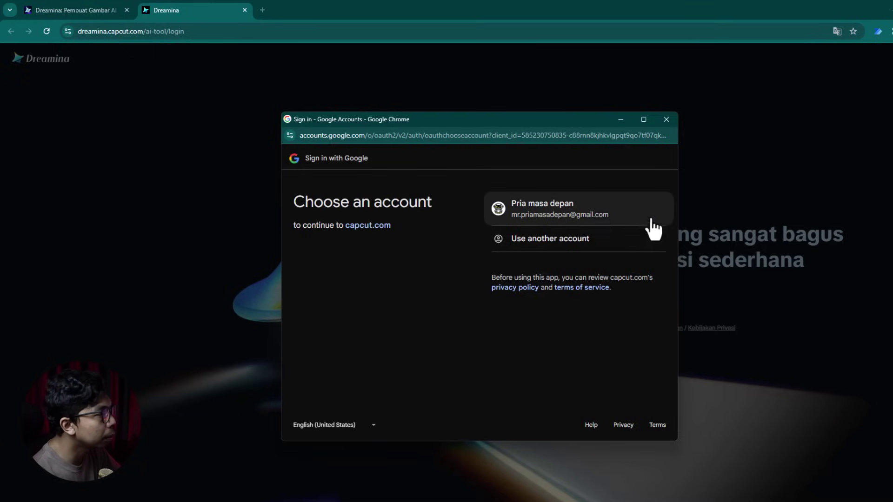
pyautogui.click(536, 222)
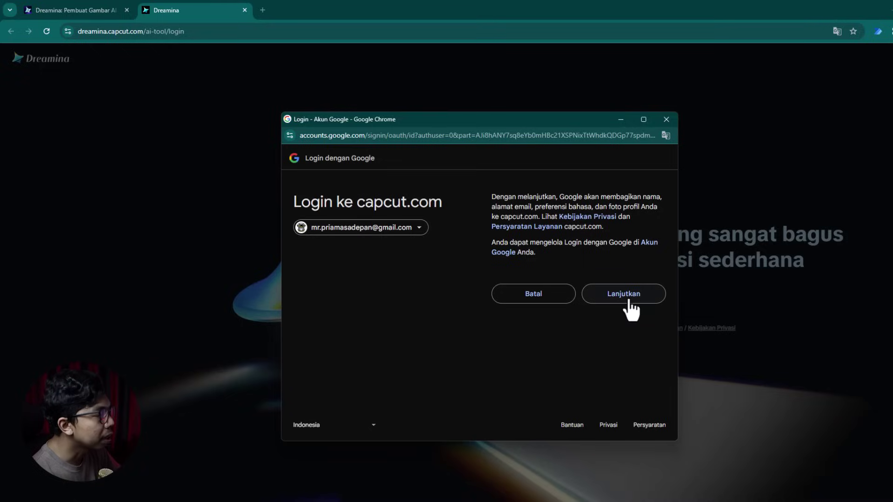
pyautogui.click(633, 297)
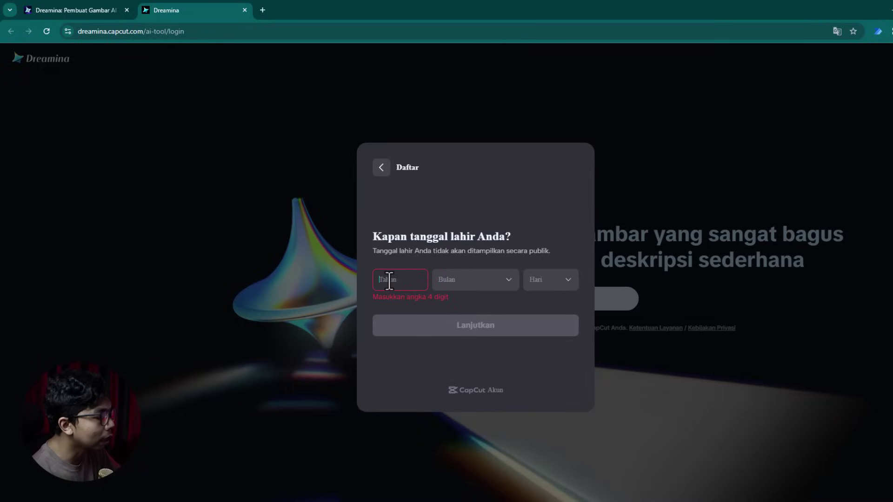
# Step: Enter the birth date (year, month, day) and allow Dreamina access to the CapCut account
pyautogui.write('199')
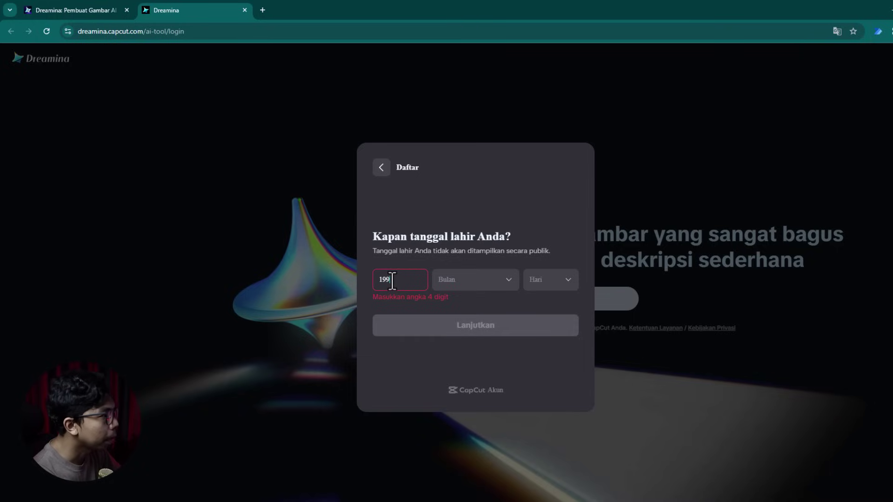
pyautogui.write('5')
pyautogui.click(474, 284)
pyautogui.click(465, 330)
pyautogui.click(551, 284)
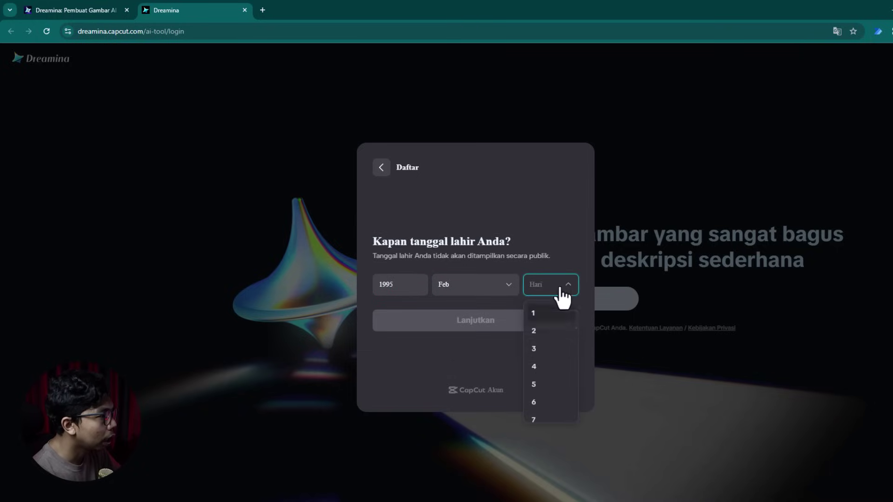
pyautogui.click(552, 384)
pyautogui.click(498, 333)
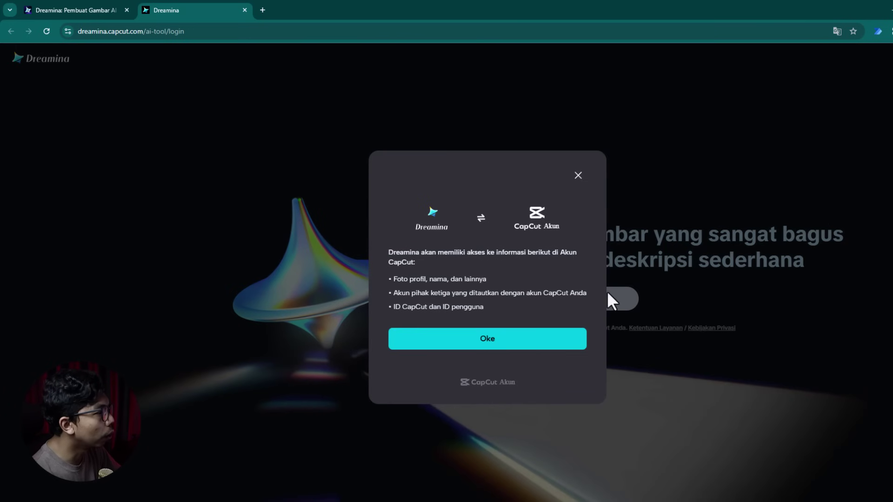
pyautogui.click(513, 339)
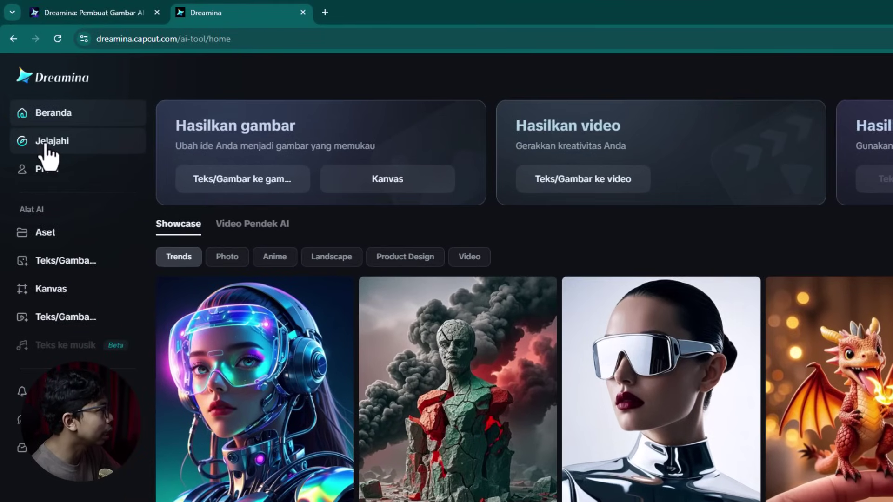
# Step: Browse the Jelajahi showcase gallery, then open the empty Aset page
pyautogui.click(46, 146)
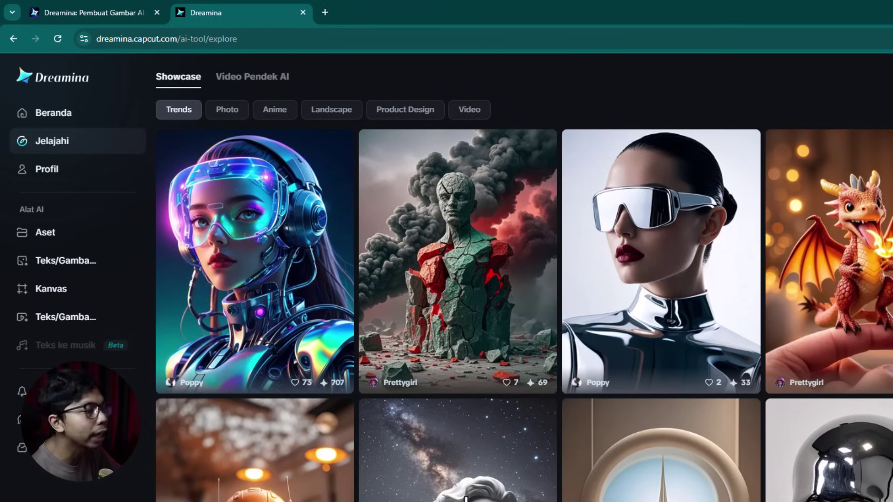
pyautogui.scroll(-3, 492, 410)
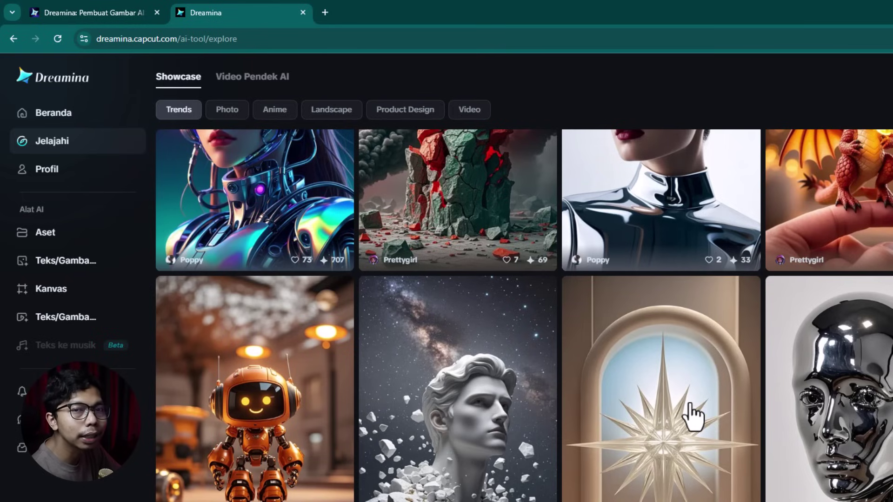
pyautogui.scroll(3, 693, 416)
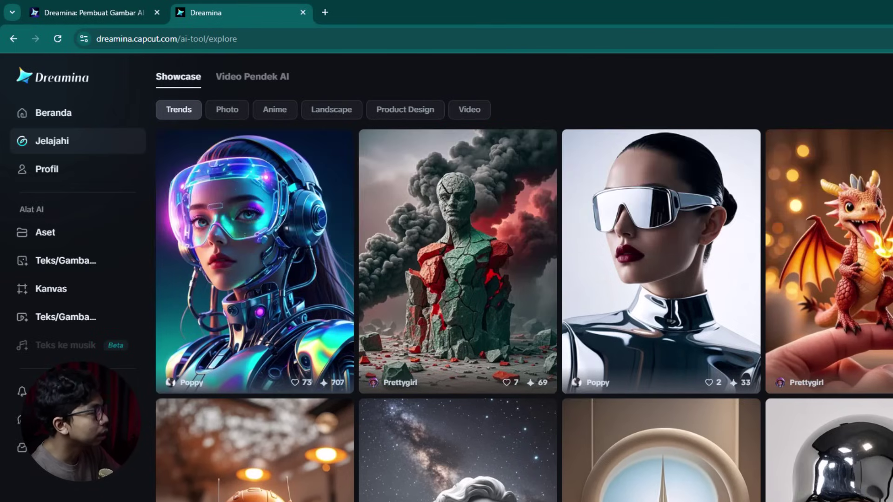
pyautogui.click(84, 245)
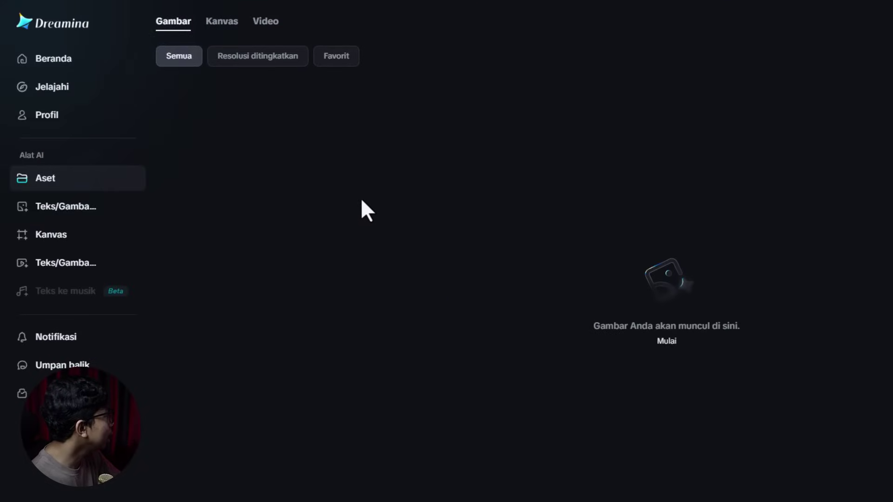
# Step: Start a blank Canvas, go back home, and open the Teks/Gambar ke gambar generator
pyautogui.click(60, 236)
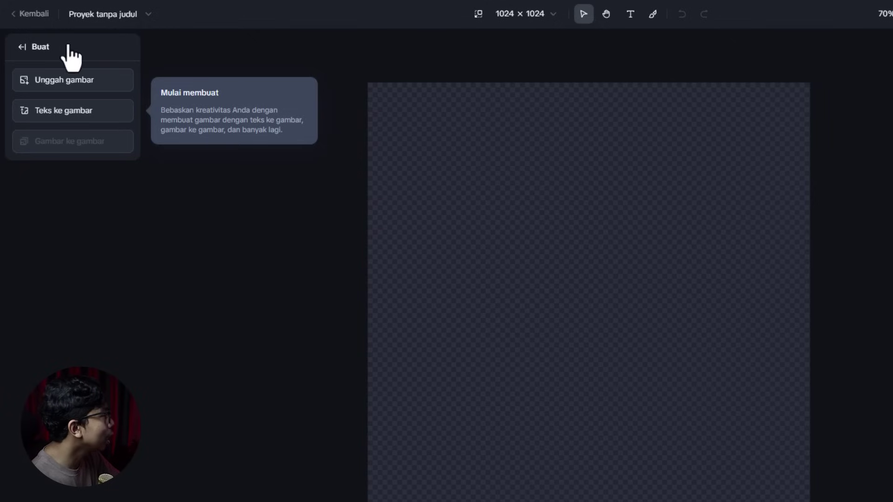
pyautogui.click(36, 12)
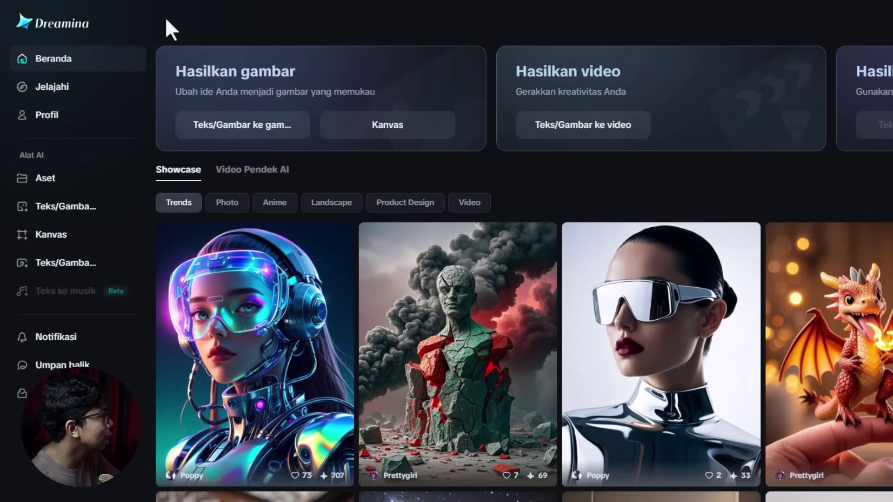
pyautogui.click(76, 210)
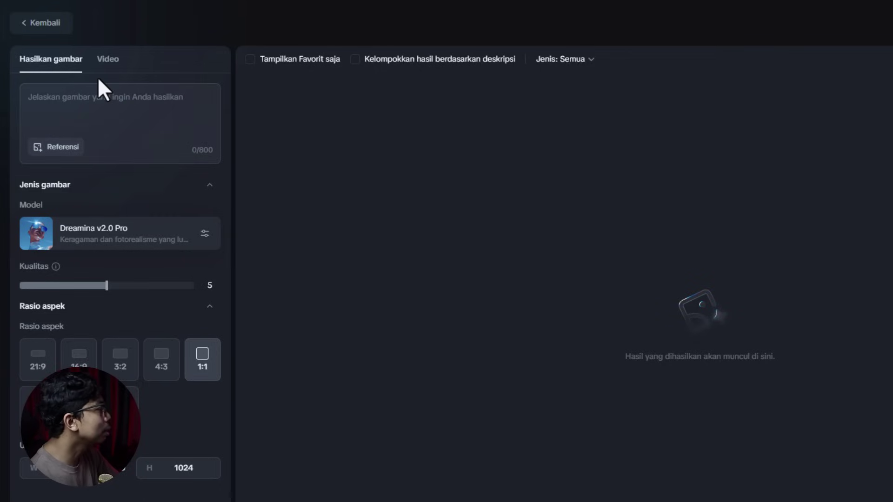
# Step: Enter the prompt 'seekor naga menghembuskan api di desa' and set quality to 10 on Dreamina v2.0 Pro
pyautogui.click(95, 100)
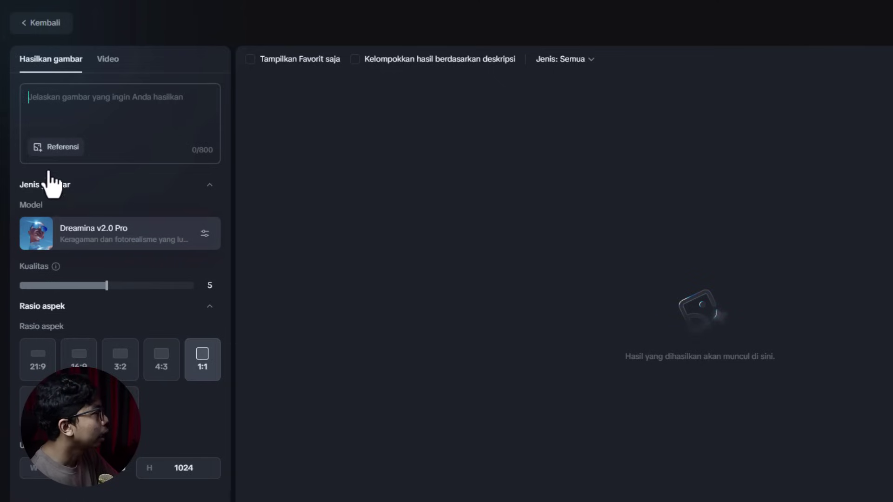
pyautogui.write('see')
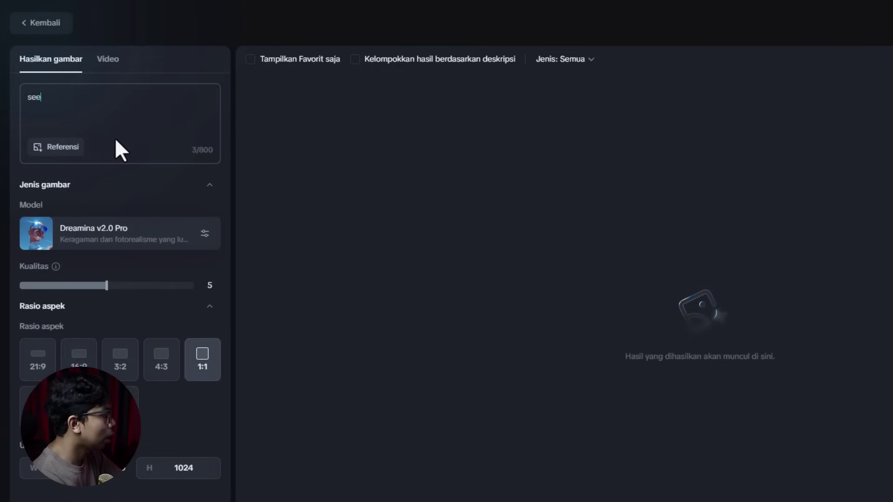
pyautogui.write('kor ')
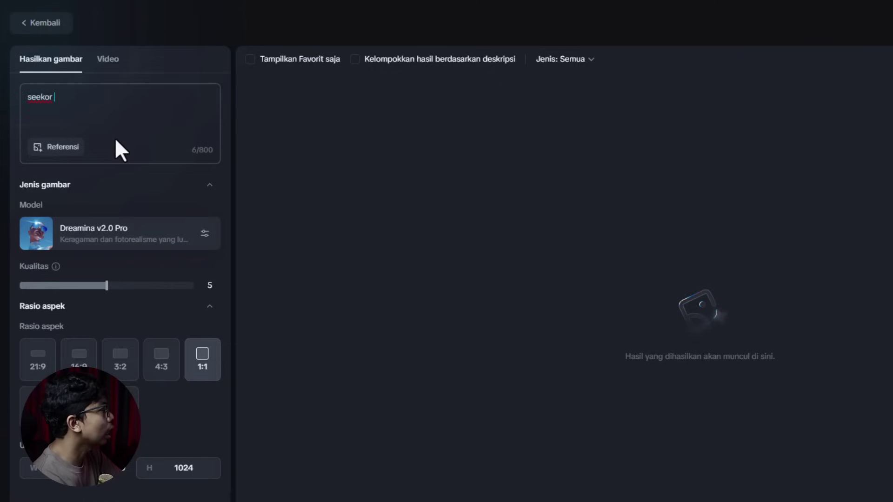
pyautogui.write('naga me')
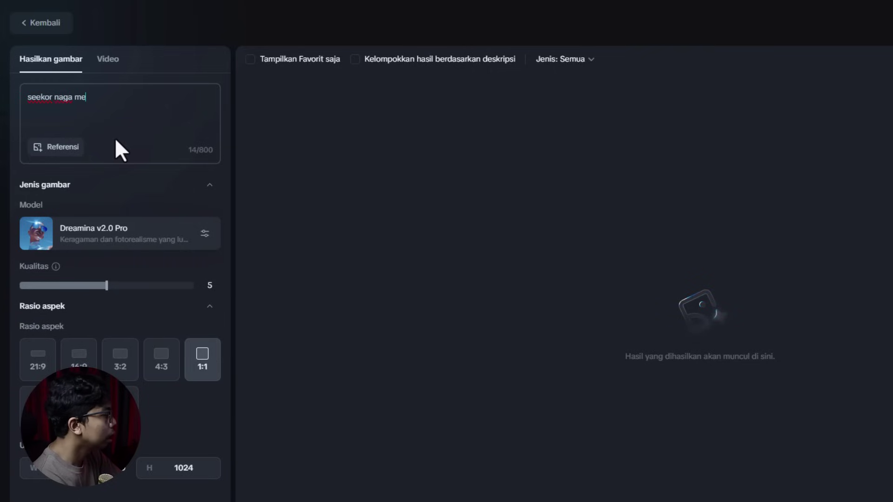
pyautogui.write('nghembusk')
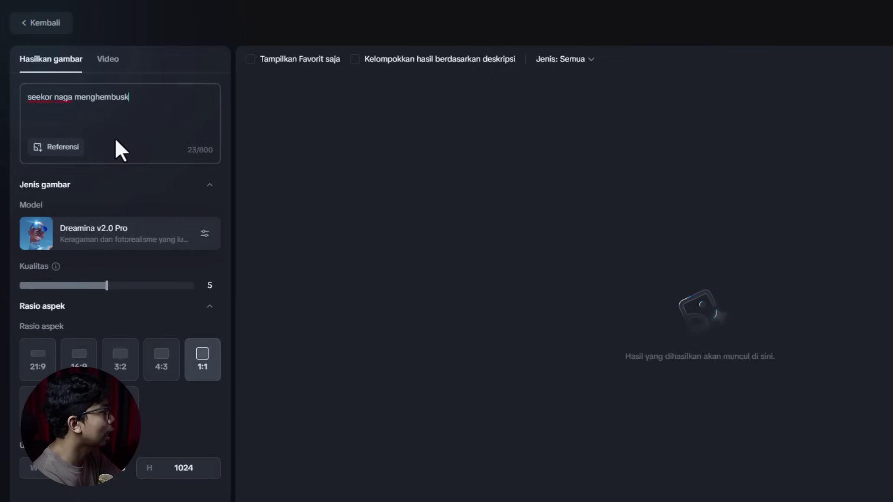
pyautogui.write('an api d')
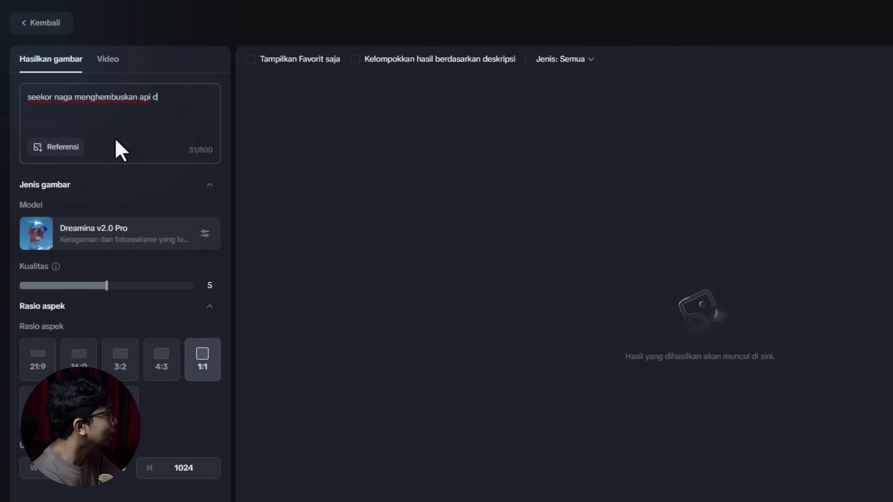
pyautogui.write('i desa')
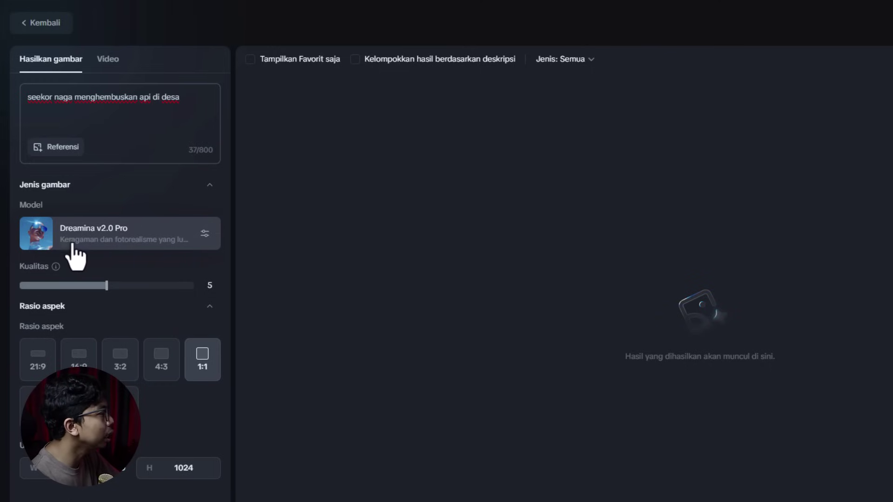
pyautogui.moveTo(120, 233)
pyautogui.click(166, 242)
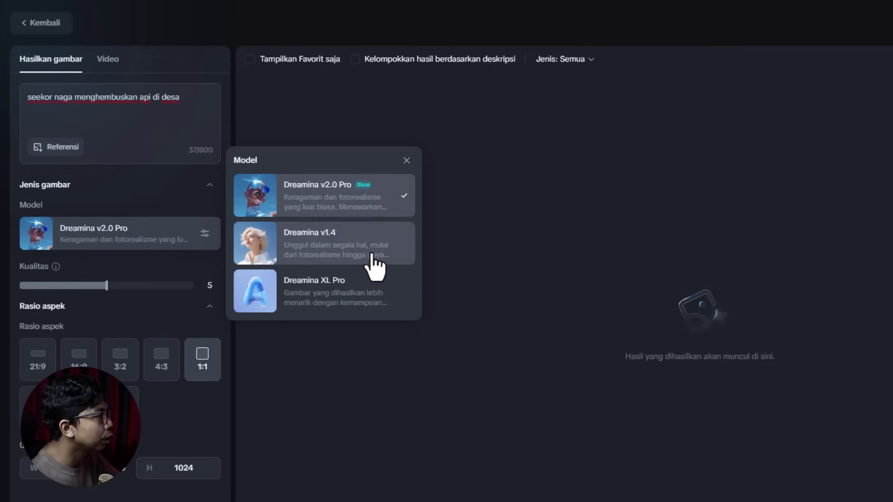
pyautogui.click(331, 204)
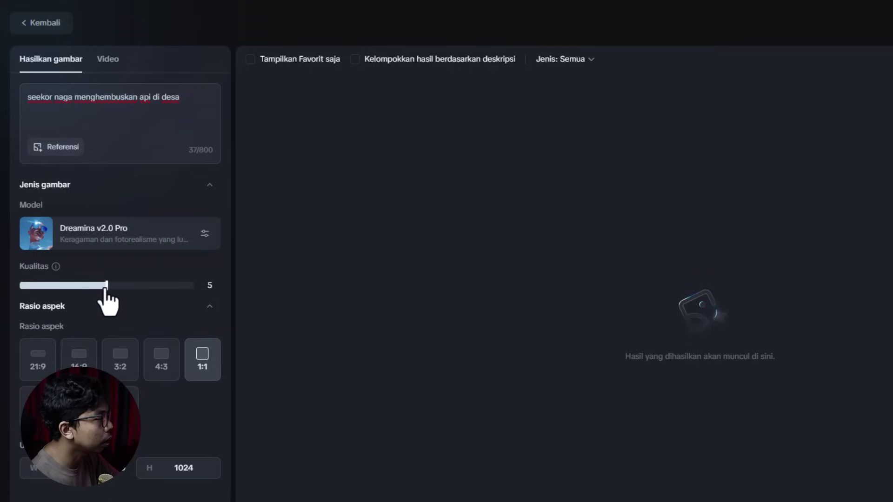
pyautogui.moveTo(106, 285)
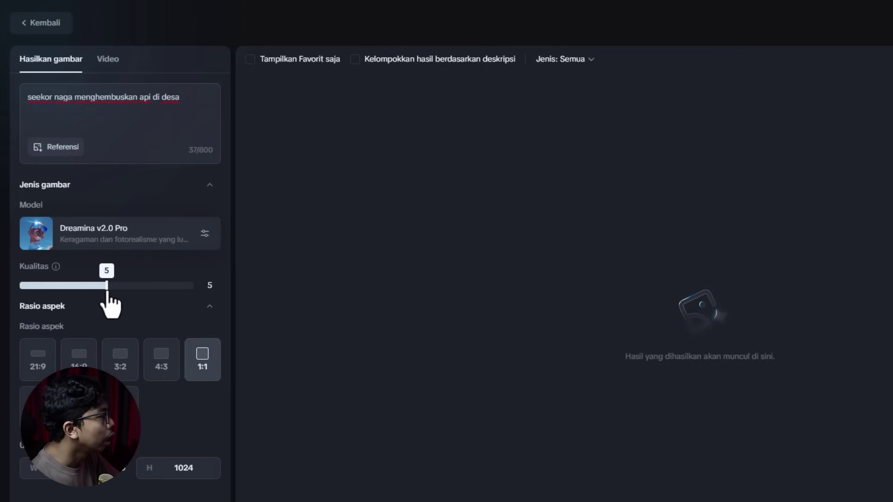
pyautogui.moveTo(106, 286); pyautogui.dragTo(193, 286)
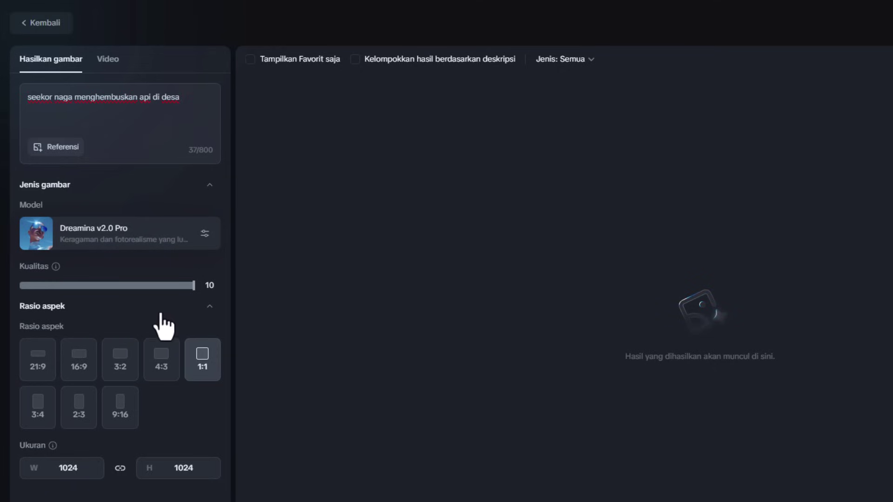
# Step: Generate the dragon images at 9:16 and view all four 576×1024 results full size
pyautogui.click(120, 418)
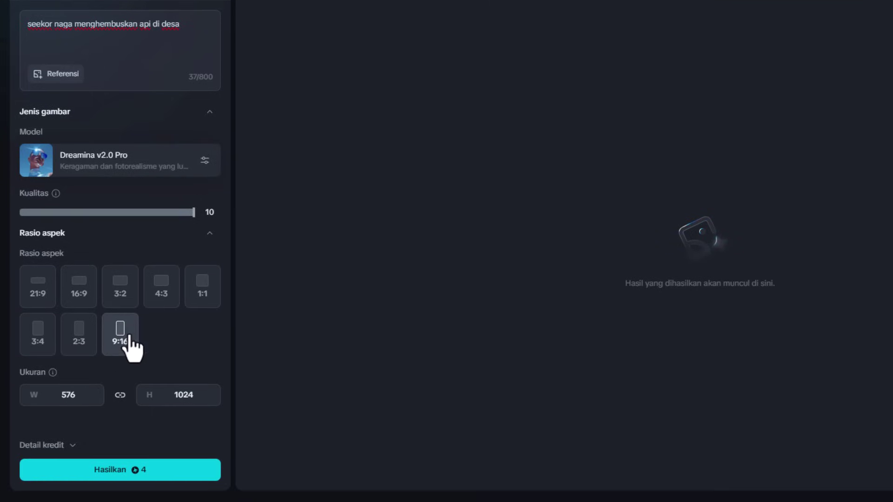
pyautogui.click(115, 474)
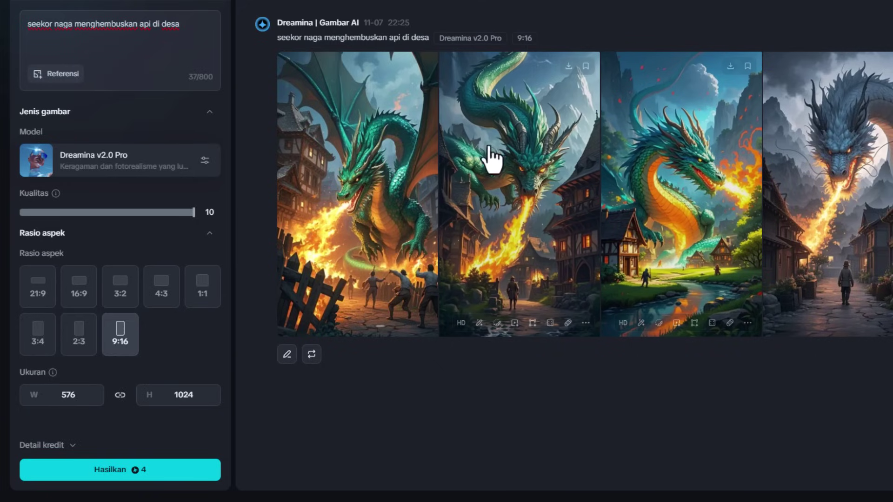
pyautogui.click(367, 176)
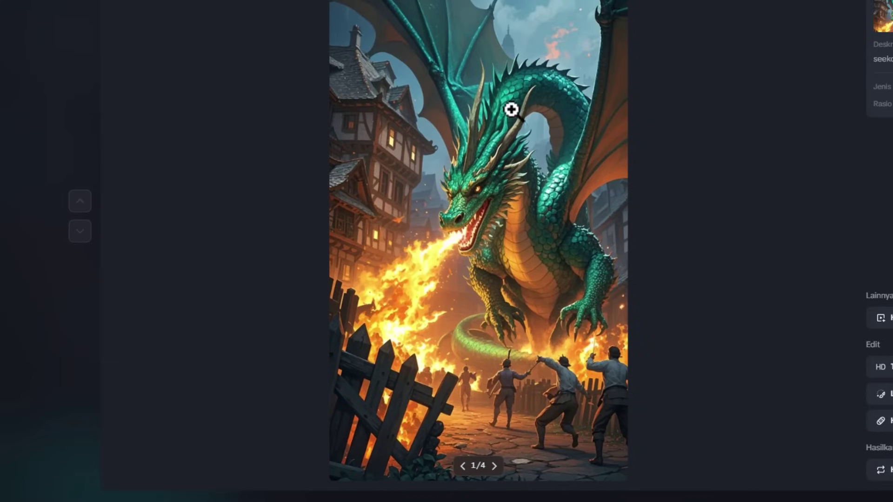
pyautogui.click(498, 471)
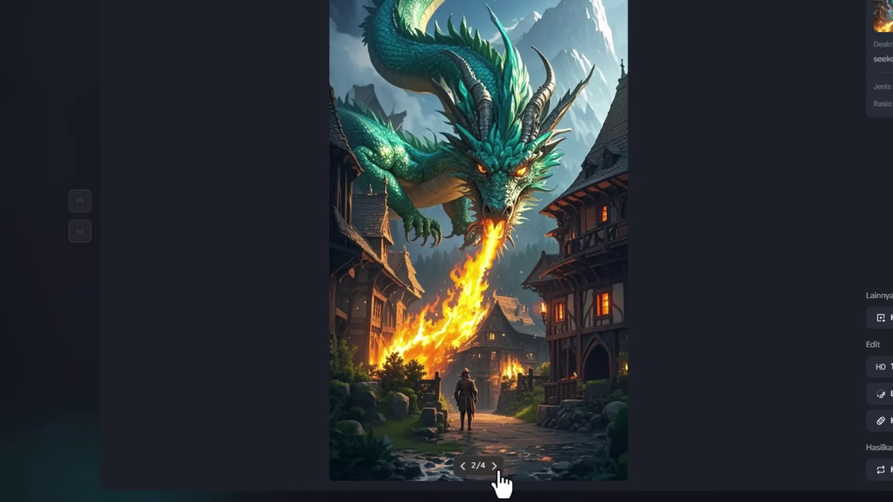
pyautogui.click(496, 468)
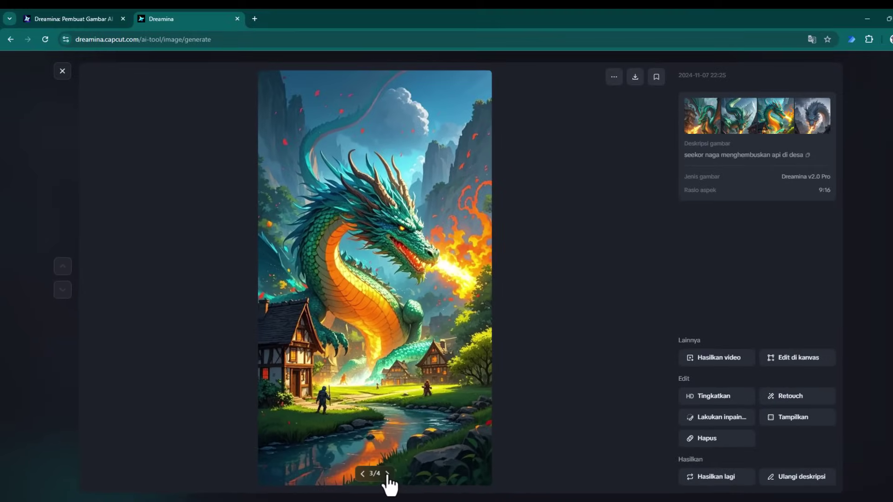
pyautogui.click(390, 473)
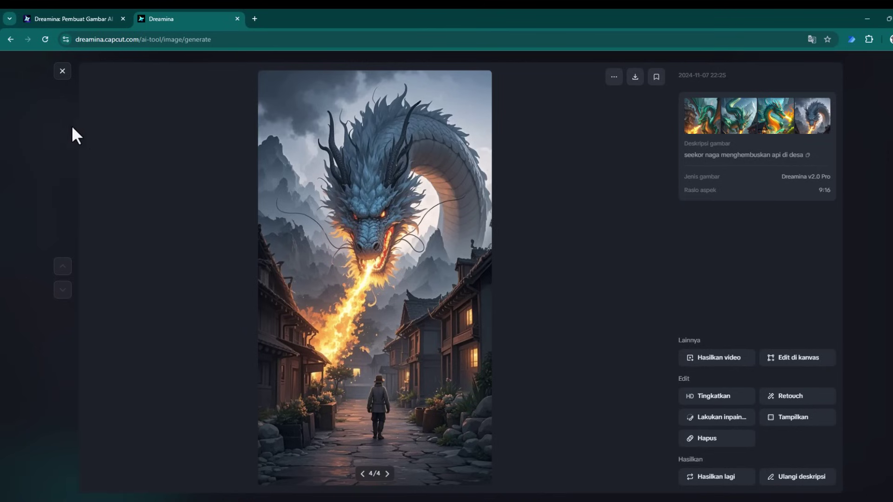
pyautogui.click(62, 76)
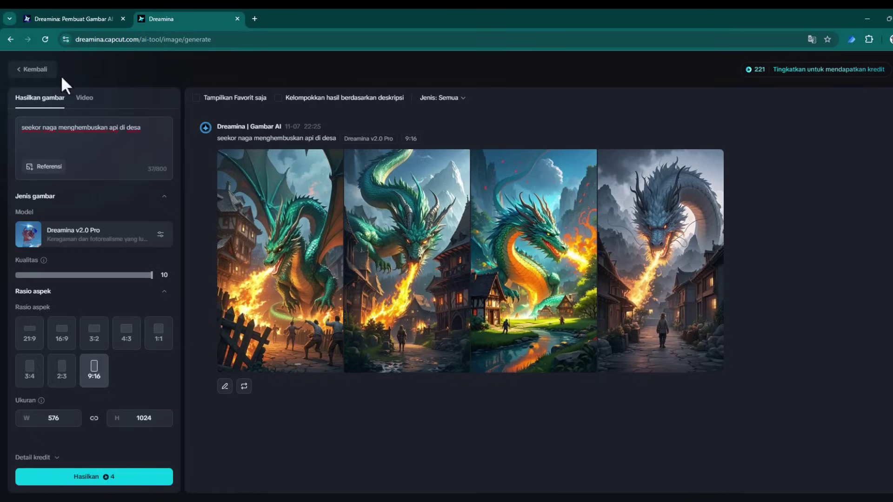
# Step: Append ', realistik, seperti film game of thrones' to the prompt and generate four new images
pyautogui.click(151, 132)
pyautogui.write(', realist')
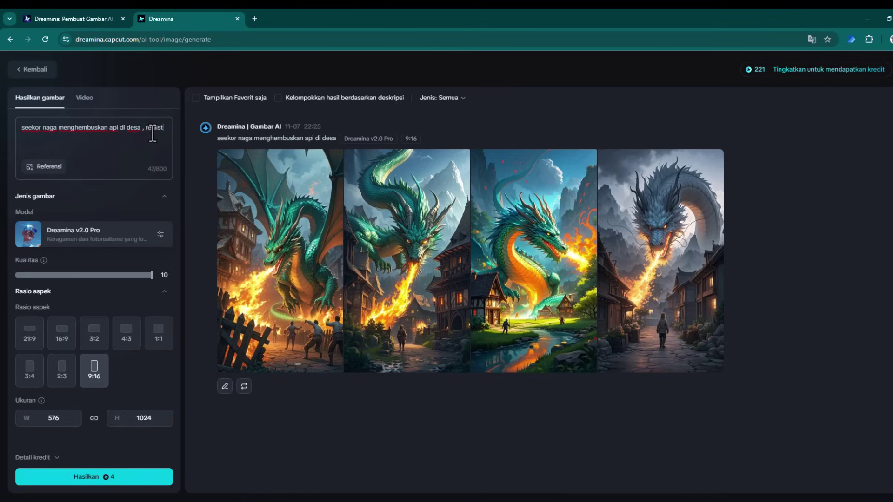
pyautogui.write('ik')
pyautogui.write('game of thrones ,')
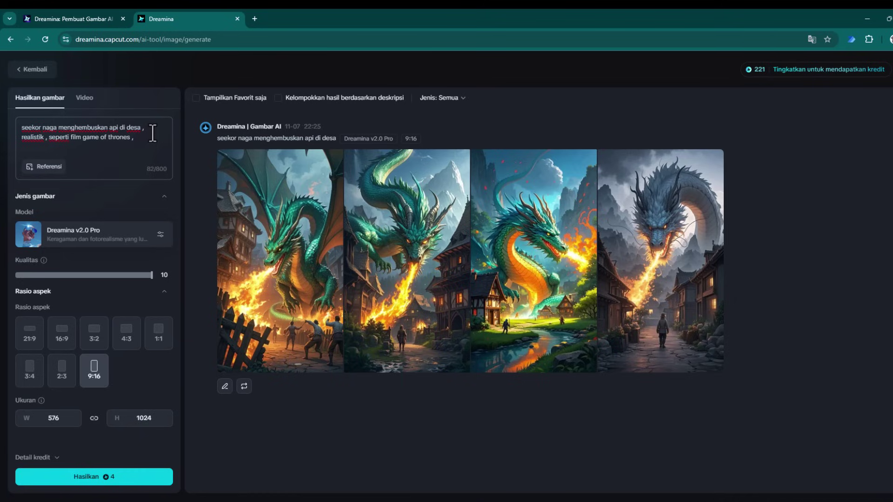
pyautogui.press('BackSpace')
pyautogui.press('BackSpace')
pyautogui.press('BackSpace')
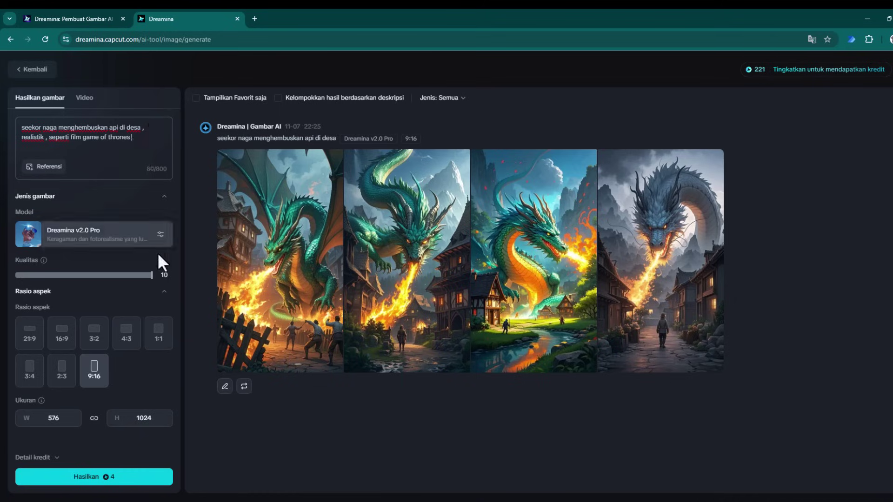
pyautogui.click(130, 479)
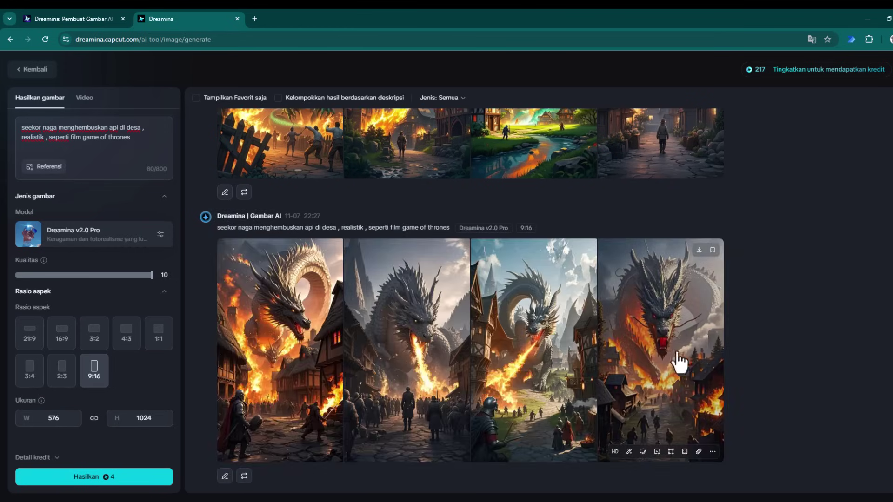
# Step: Download the fourth realistic dragon image as a 1,033 KB PNG and show it in Downloads
pyautogui.click(680, 365)
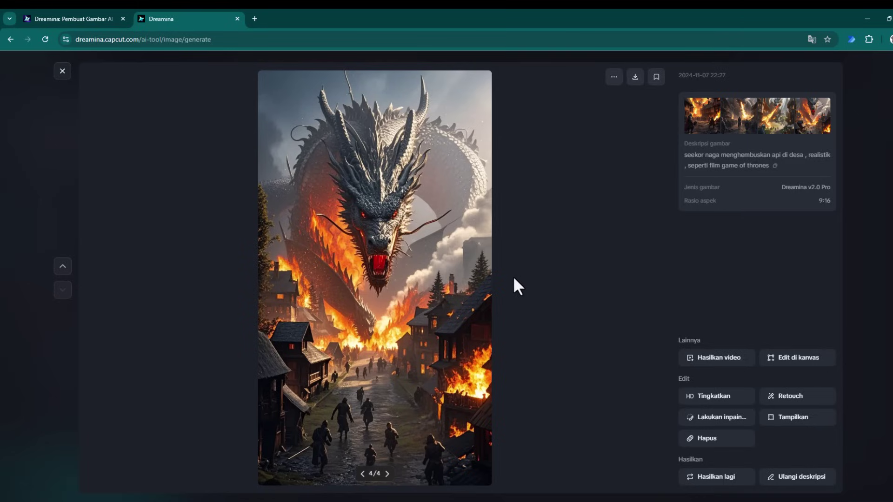
pyautogui.moveTo(375, 279)
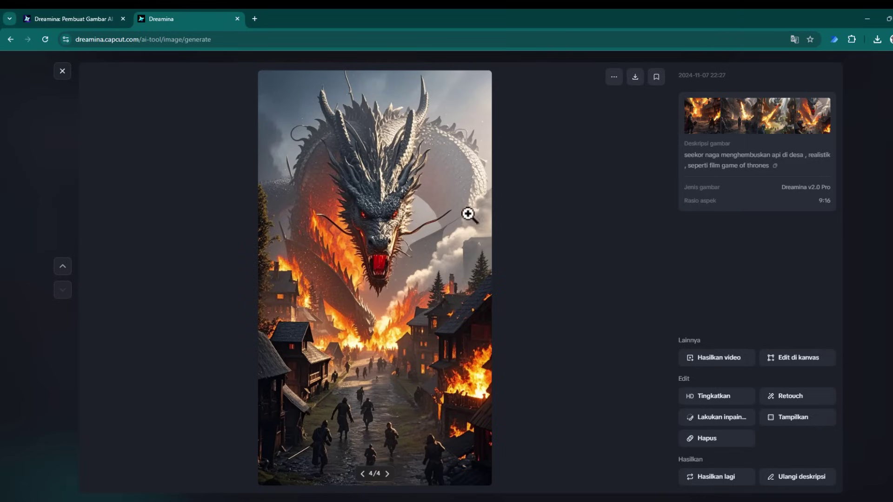
pyautogui.rightClick(428, 174)
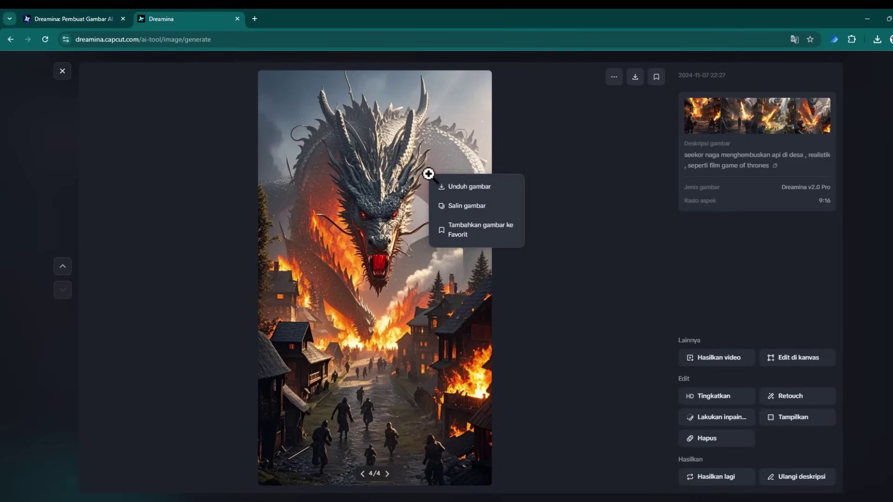
pyautogui.click(453, 188)
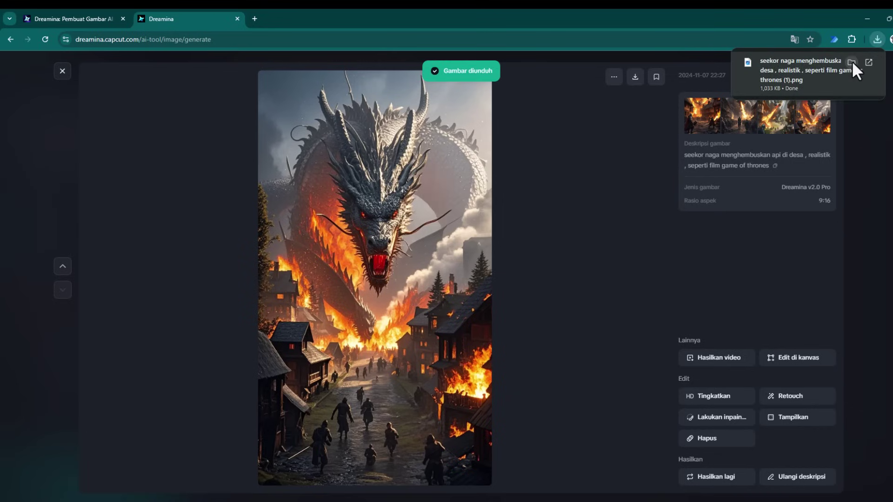
pyautogui.click(868, 62)
# Step: View the dragon PNG's Properties Details tab, confirming 576×1024 pixels
pyautogui.rightClick(648, 115)
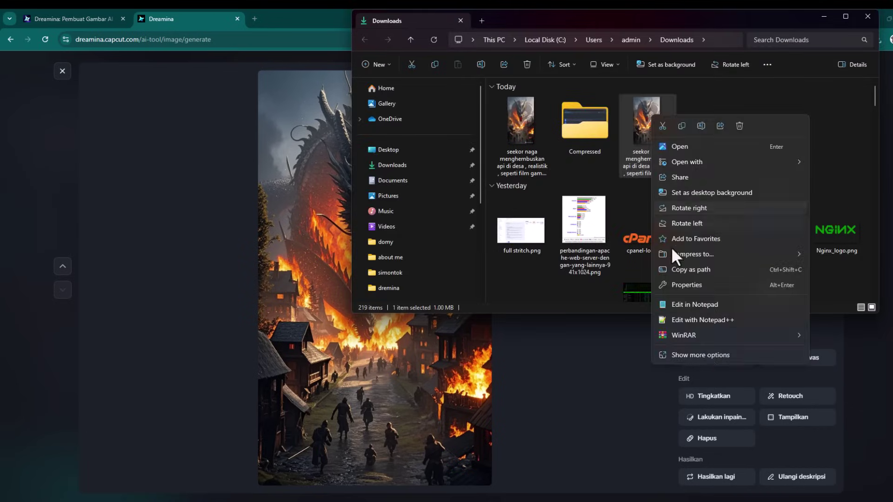
pyautogui.click(703, 359)
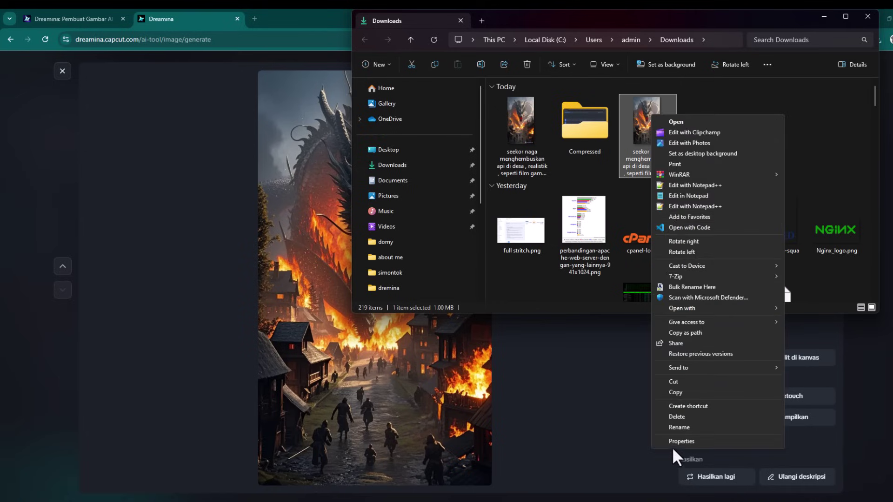
pyautogui.click(674, 442)
pyautogui.click(716, 138)
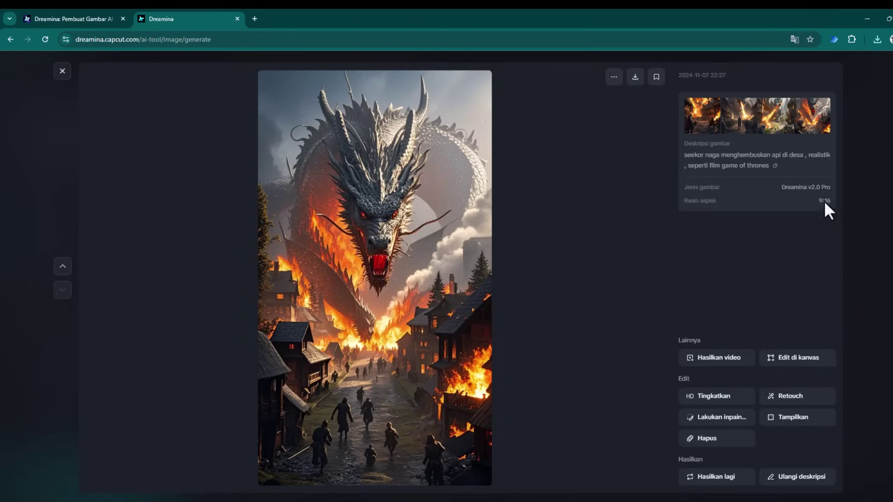
# Step: Upscale the dragon image with Tingkatkan and download the 3.55 MB PNG to Downloads
pyautogui.click(716, 400)
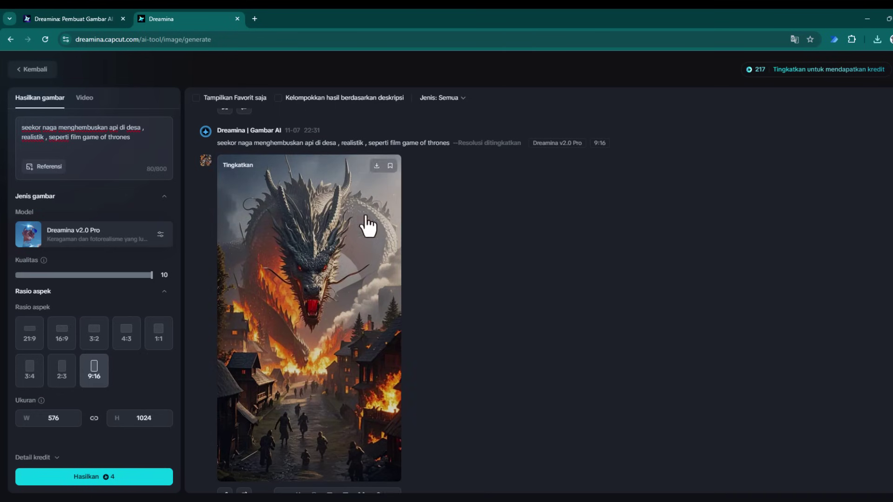
pyautogui.click(377, 167)
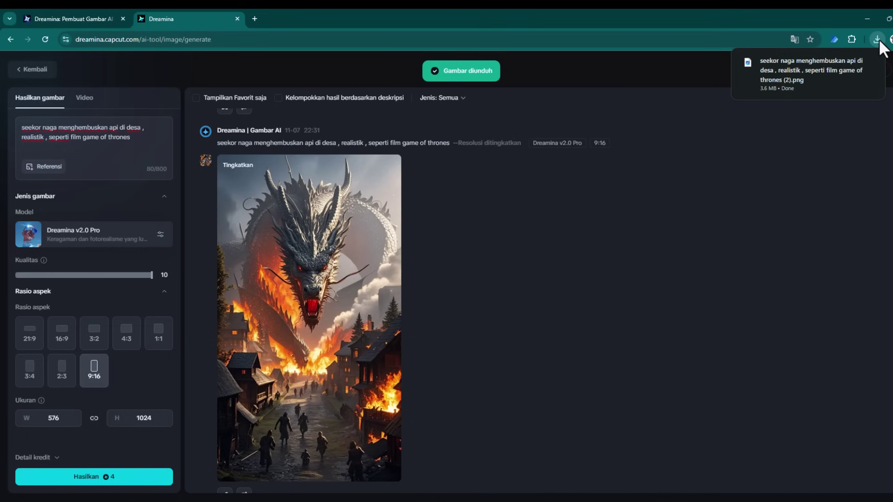
pyautogui.click(853, 59)
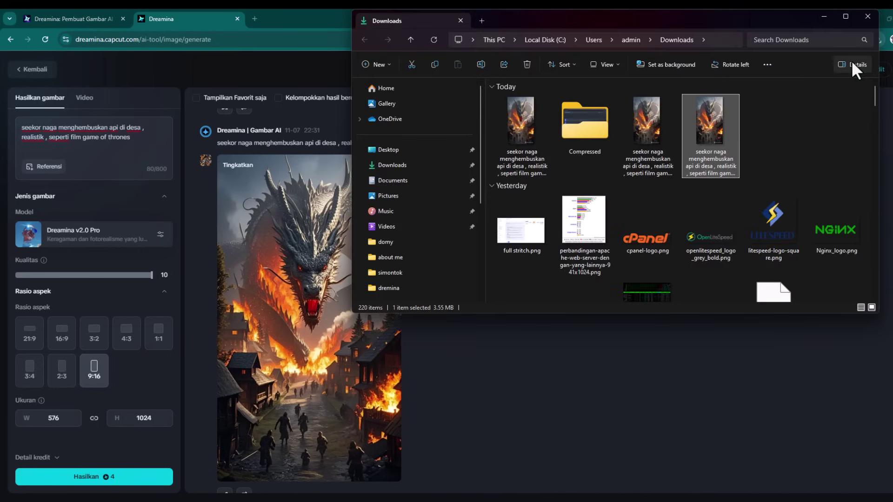
# Step: Check the upscaled PNG's Details tab showing 1152×2048 pixels, then return to Dreamina
pyautogui.rightClick(714, 132)
pyautogui.click(765, 406)
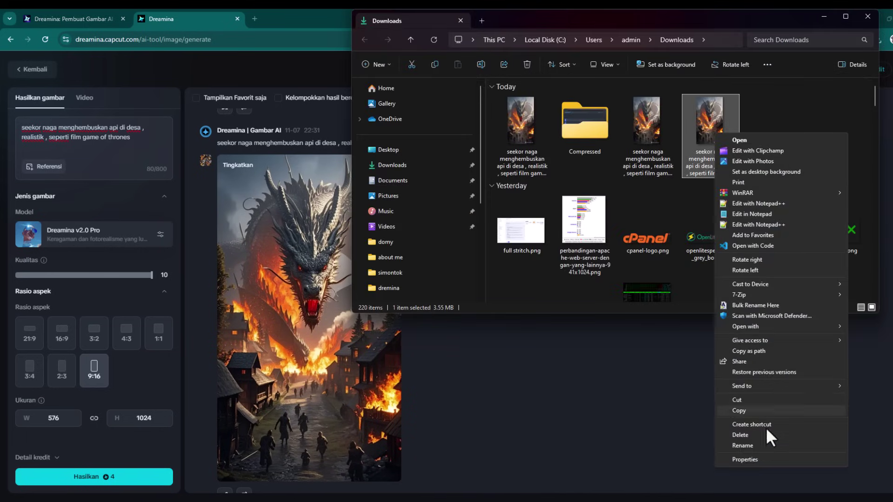
pyautogui.click(752, 461)
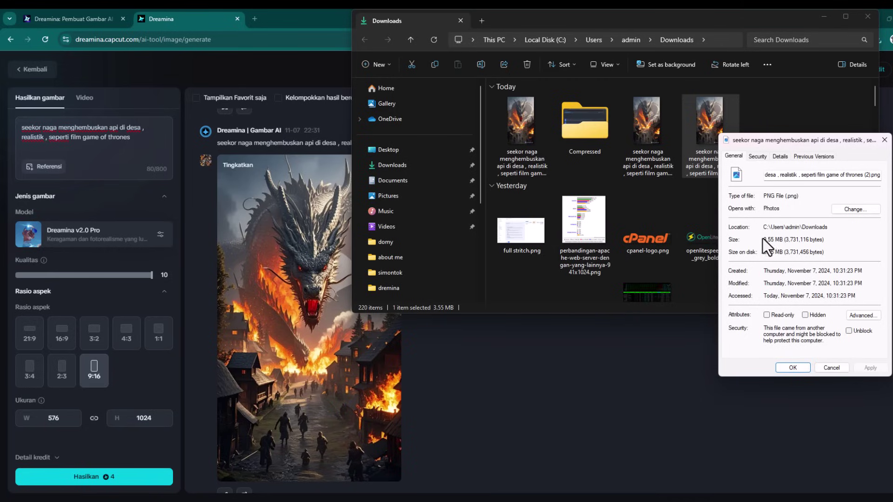
pyautogui.click(662, 149)
pyautogui.rightClick(715, 130)
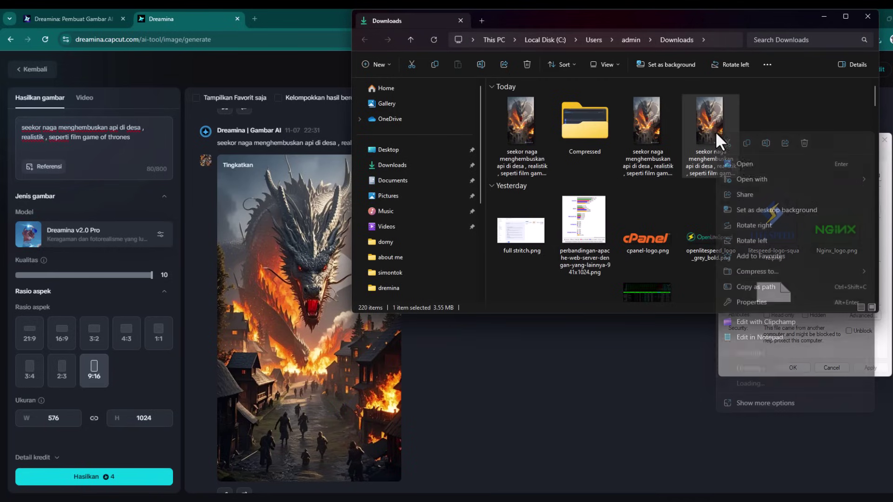
pyautogui.click(886, 223)
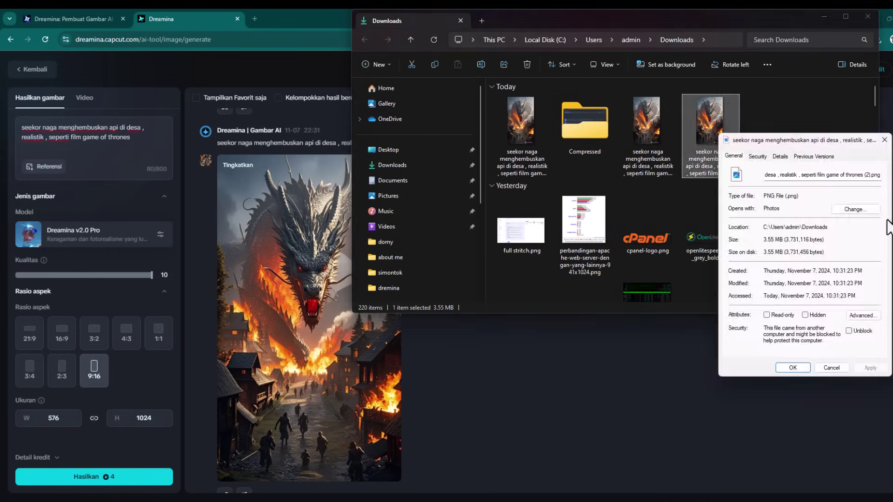
pyautogui.click(783, 157)
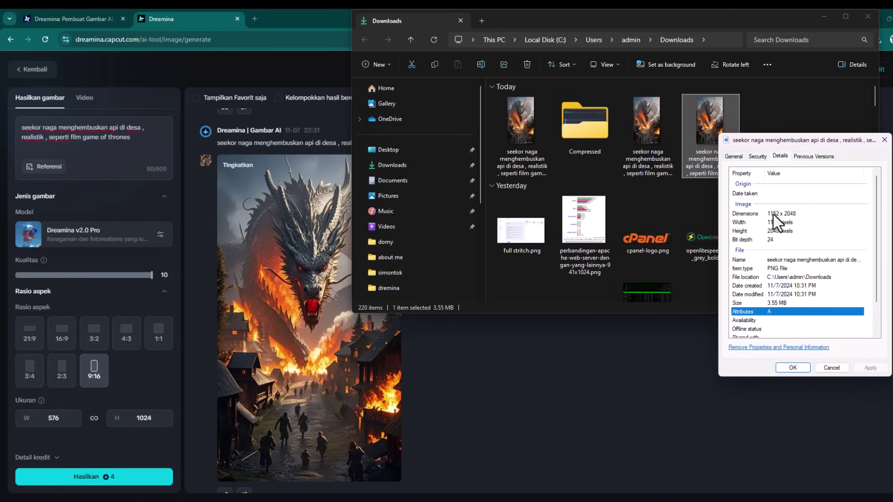
pyautogui.click(653, 399)
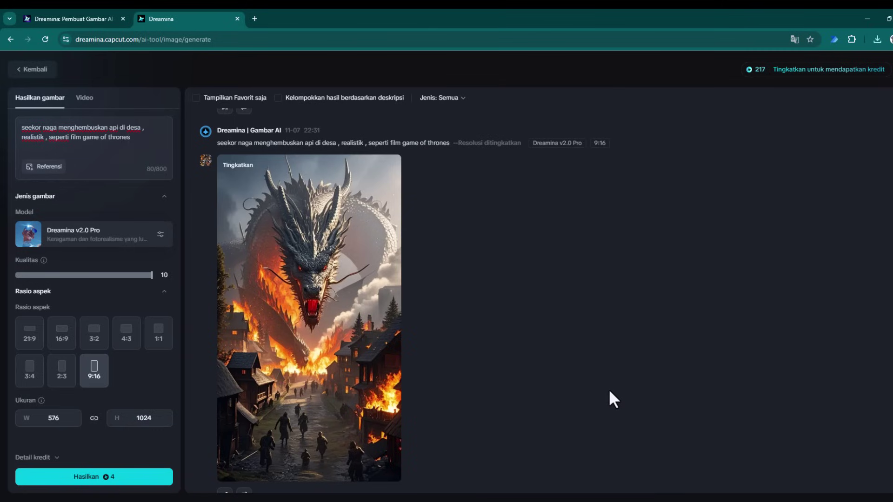
# Step: Delete the whole dragon prompt, leaving the image description box empty after cancelling a reference pick
pyautogui.scroll(-1, 600, 379)
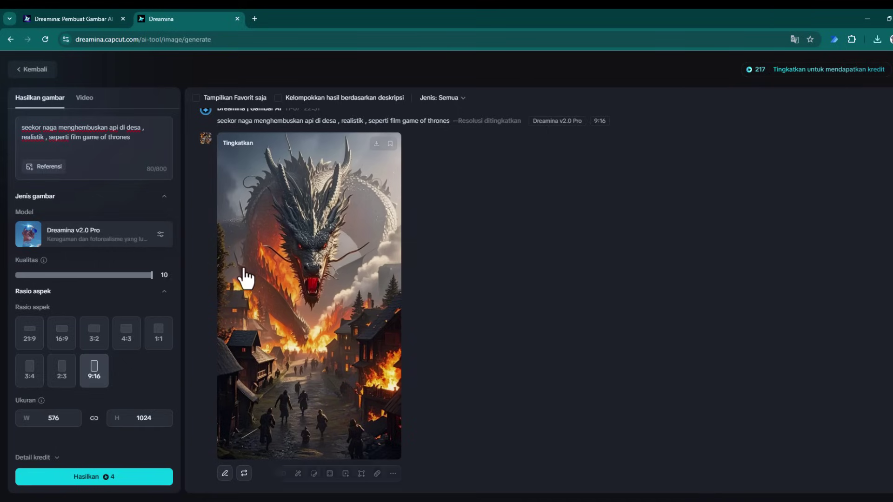
pyautogui.click(49, 169)
pyautogui.click(446, 18)
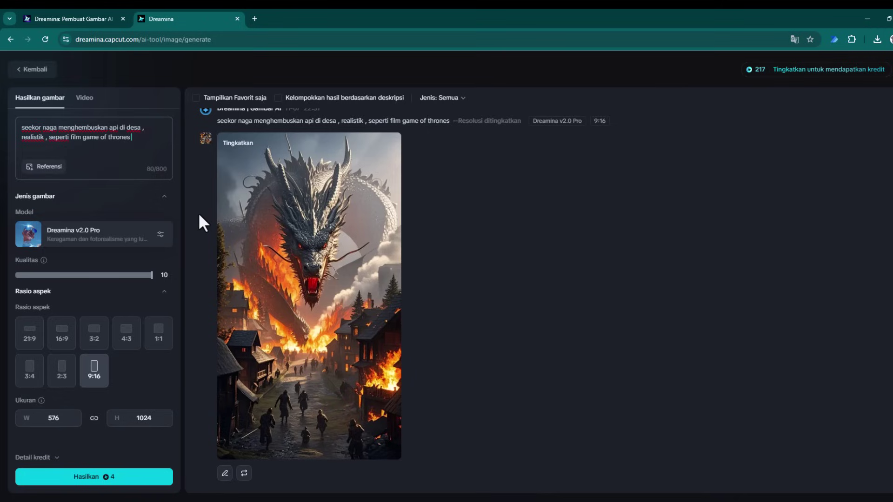
pyautogui.click(153, 140)
pyautogui.hotkey('ctrl', 'a')
pyautogui.press('BackSpace')
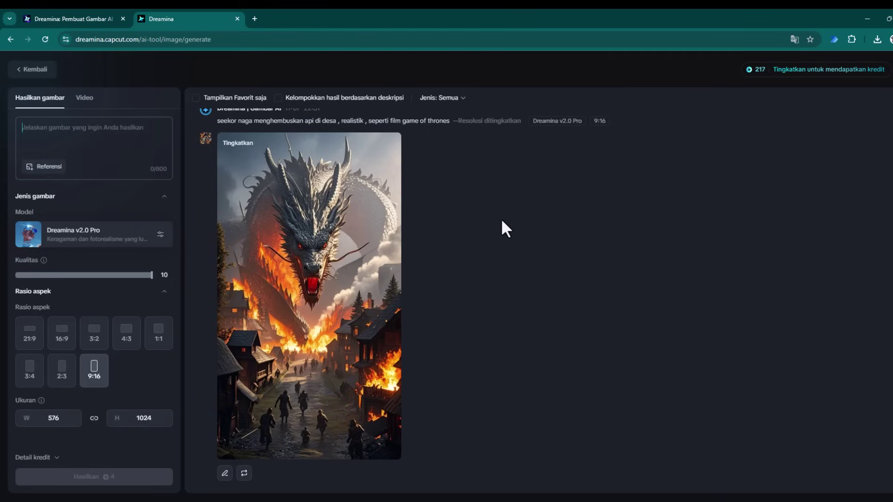
# Step: Attach the woman's portrait from the domy folder as a Wajah manusia (human face) reference
pyautogui.click(37, 167)
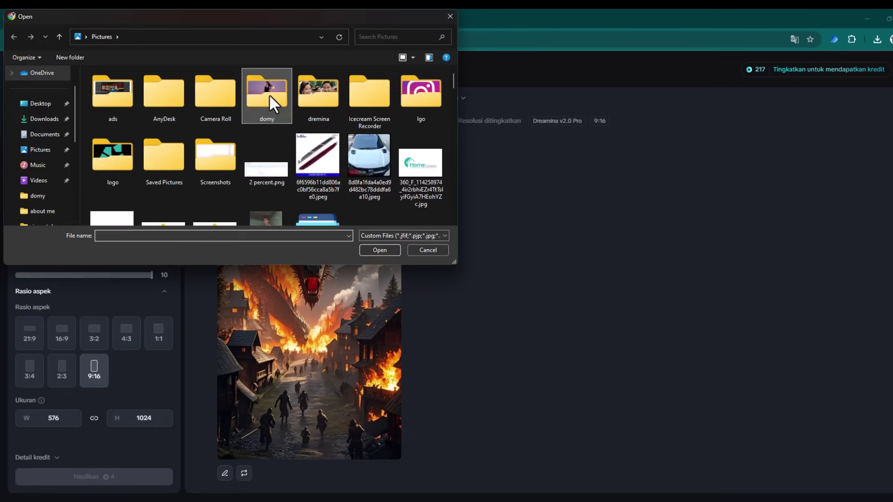
pyautogui.doubleClick(268, 94)
pyautogui.click(105, 97)
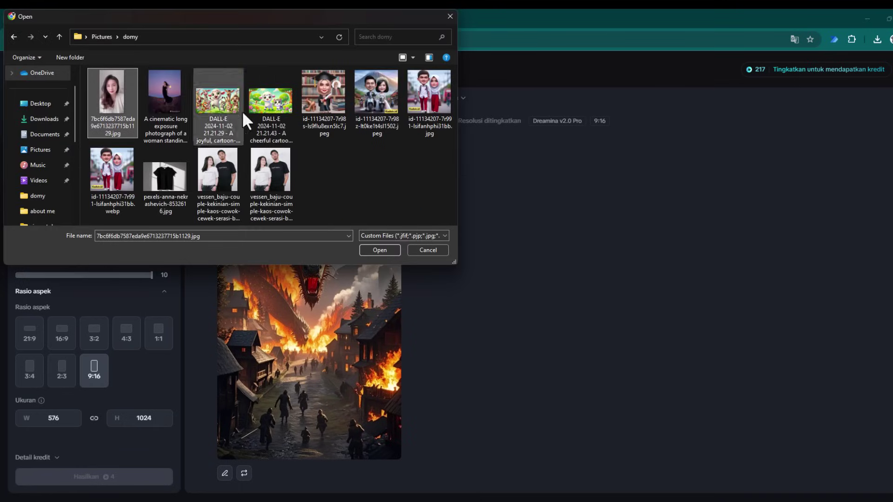
pyautogui.click(378, 250)
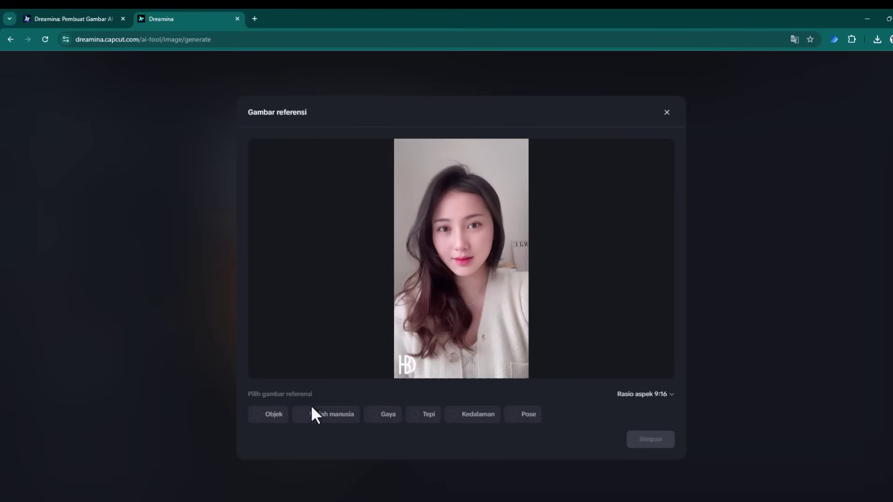
pyautogui.click(267, 415)
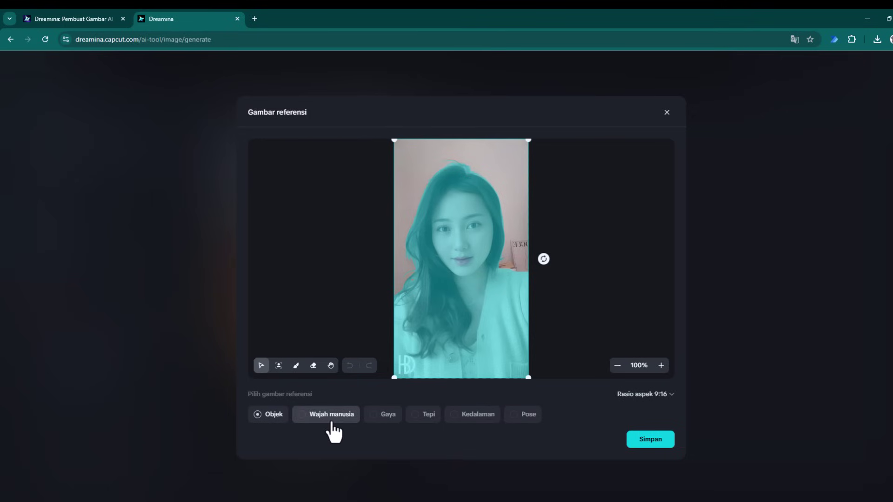
pyautogui.moveTo(328, 414)
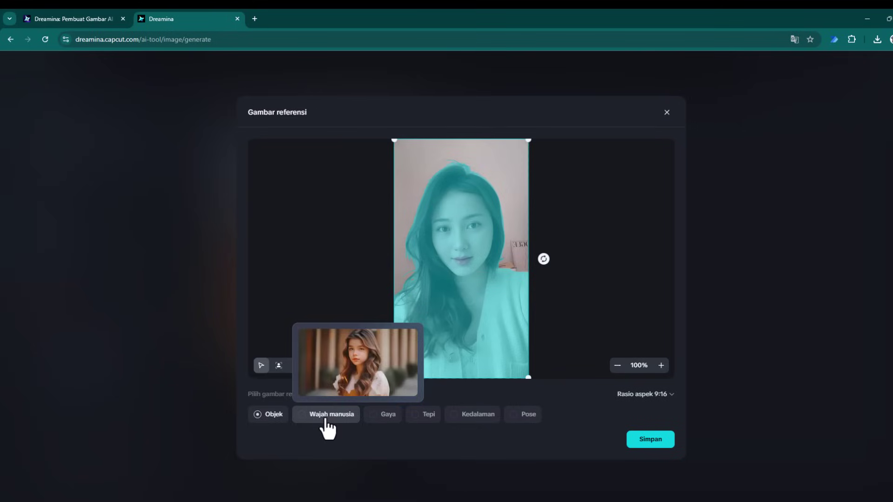
pyautogui.click(326, 420)
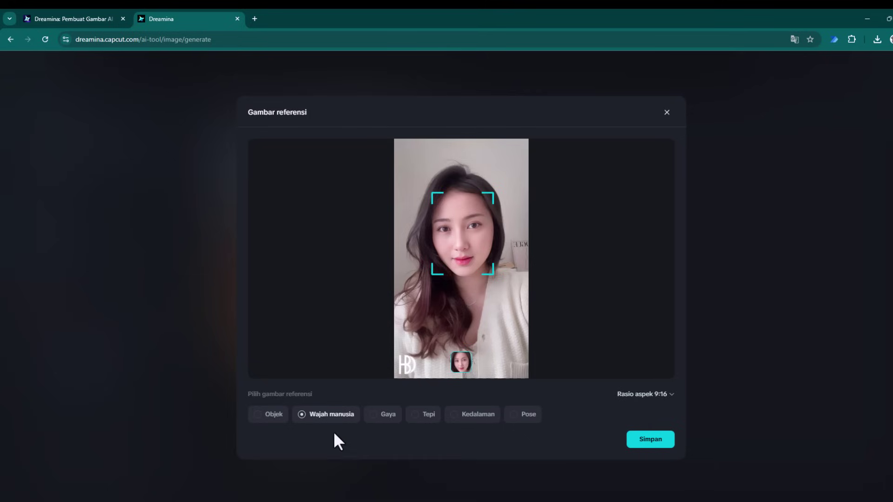
pyautogui.click(647, 442)
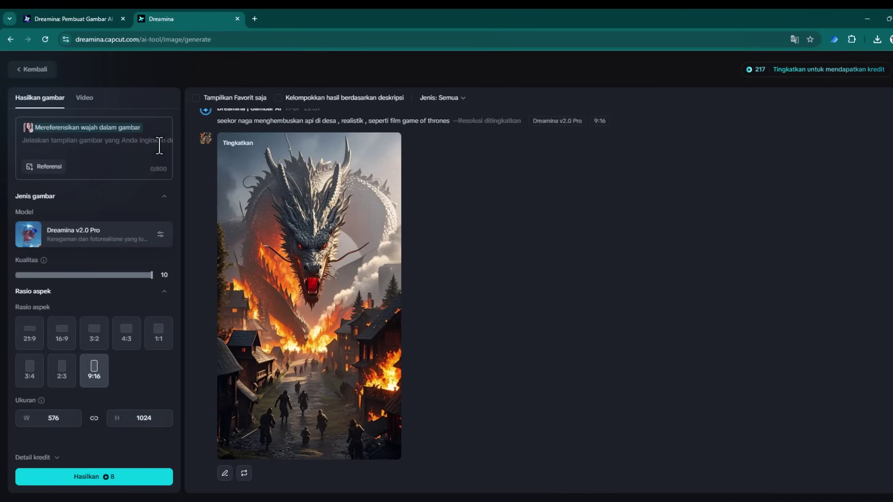
# Step: Generate 3:2 images from 'wanita cantik tersenyum, gaun wisuda, di dalam perpustakaan, memeluk buku, 3d, realistik'
pyautogui.write('wanita cant')
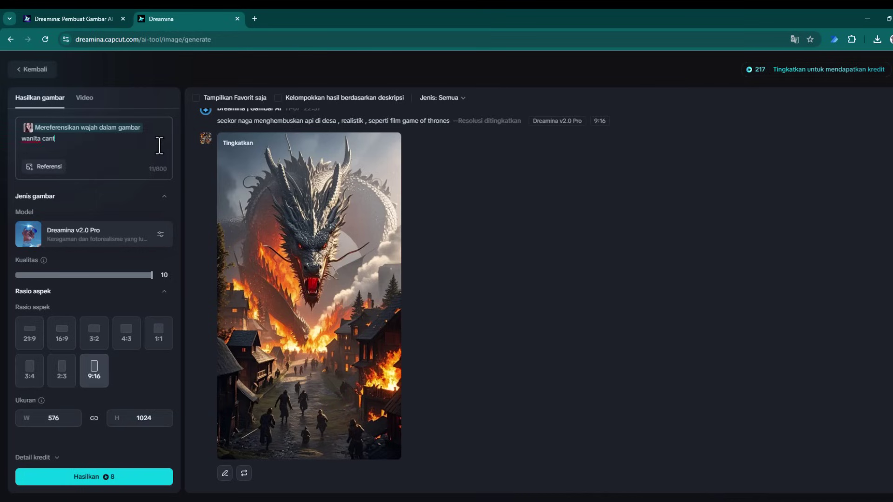
pyautogui.write('ik')
pyautogui.write(' tersem')
pyautogui.write('nyum ,')
pyautogui.write(' gau')
pyautogui.write('n wisuda ,')
pyautogui.write('di da;la')
pyautogui.write('lam per')
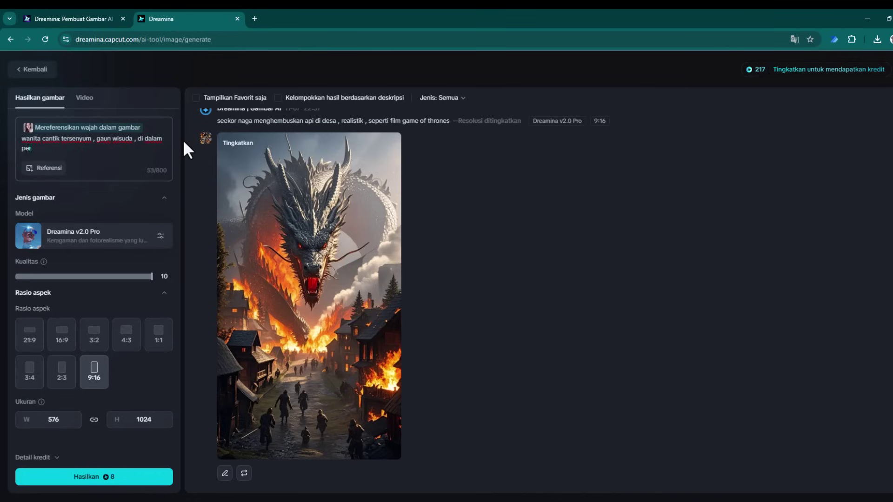
pyautogui.write('pustakaan ')
pyautogui.write(',')
pyautogui.write('meme')
pyautogui.write('luk')
pyautogui.write(' buku ,')
pyautogui.write('3')
pyautogui.write('d , ')
pyautogui.write('rea')
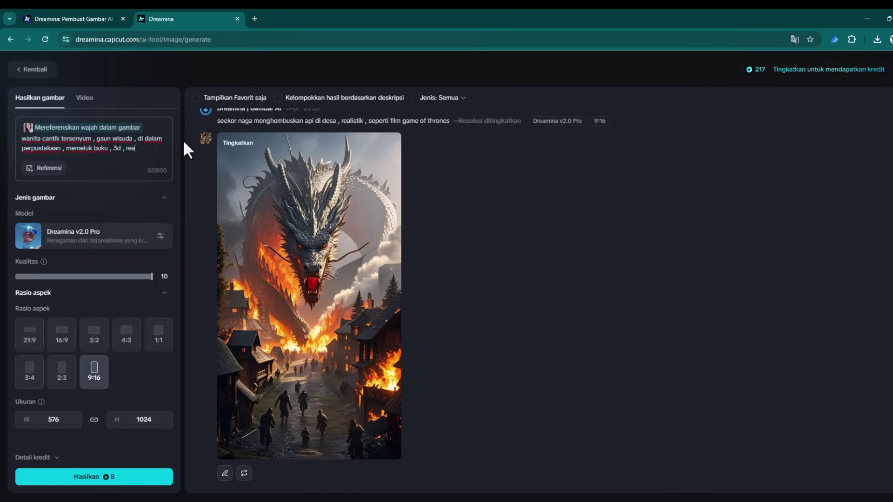
pyautogui.write('lis')
pyautogui.write('ti')
pyautogui.write('k')
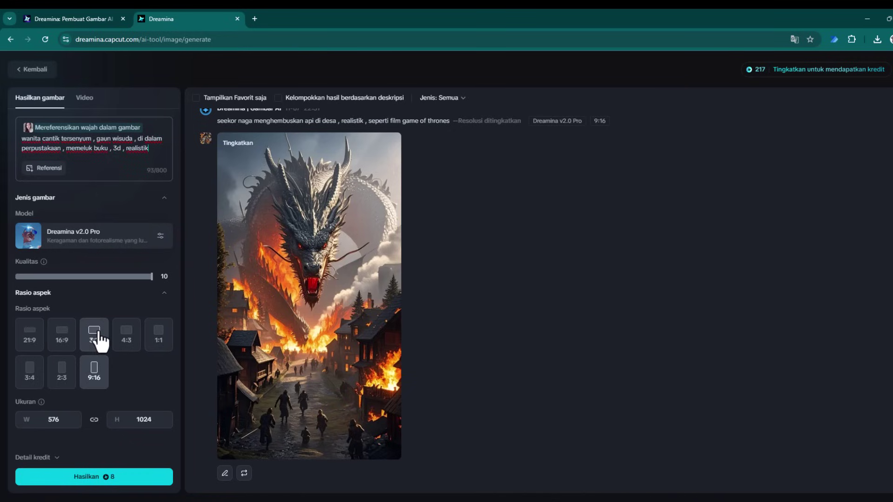
pyautogui.click(99, 332)
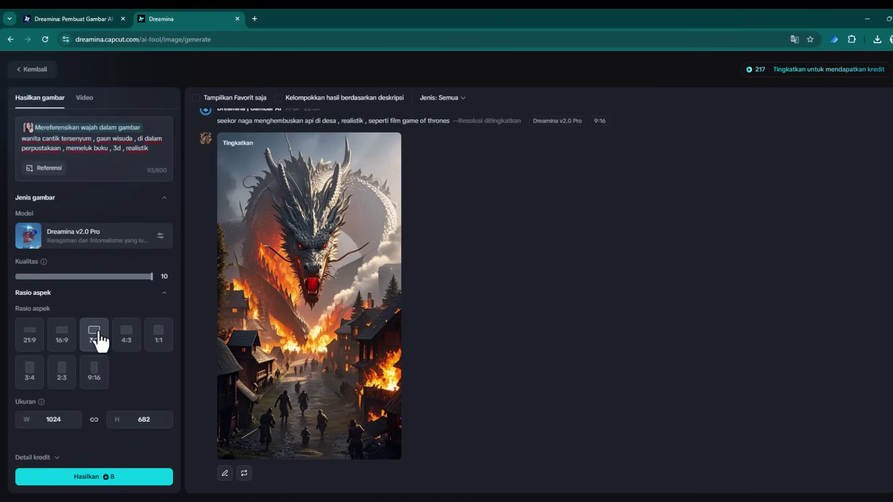
pyautogui.click(119, 482)
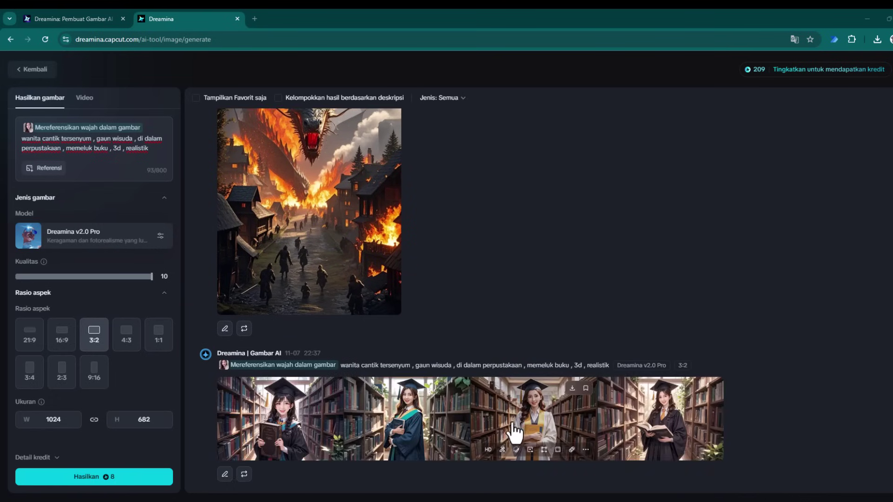
# Step: Step through the four generated graduation images, ending on the first one
pyautogui.click(516, 430)
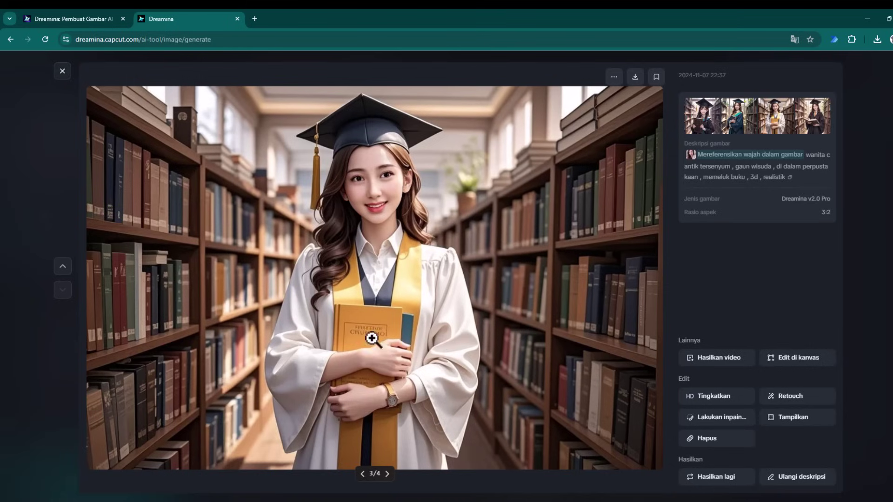
pyautogui.click(388, 477)
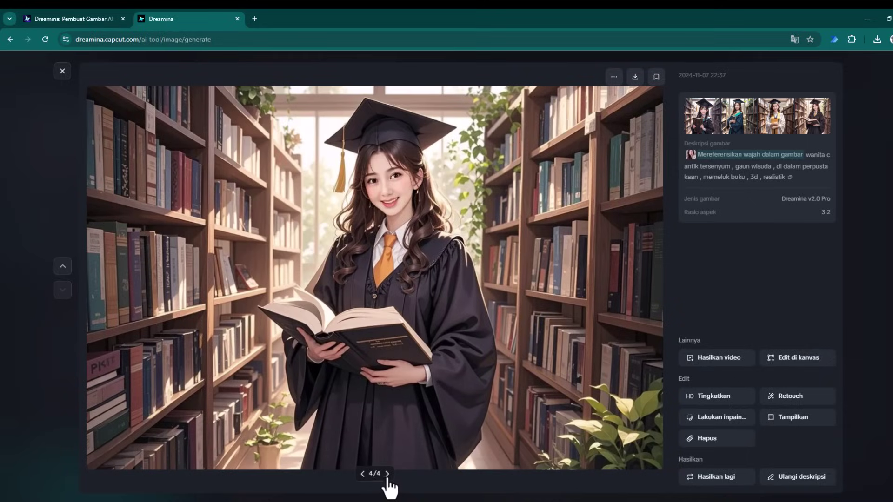
pyautogui.click(363, 475)
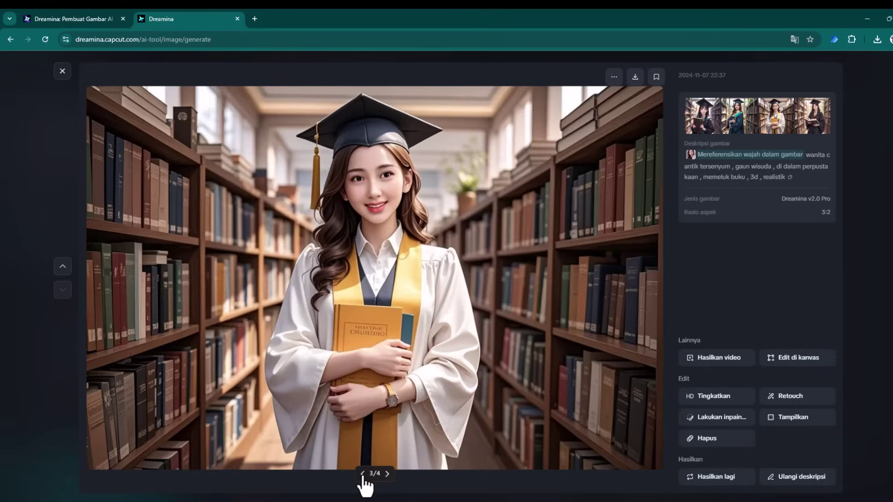
pyautogui.click(363, 474)
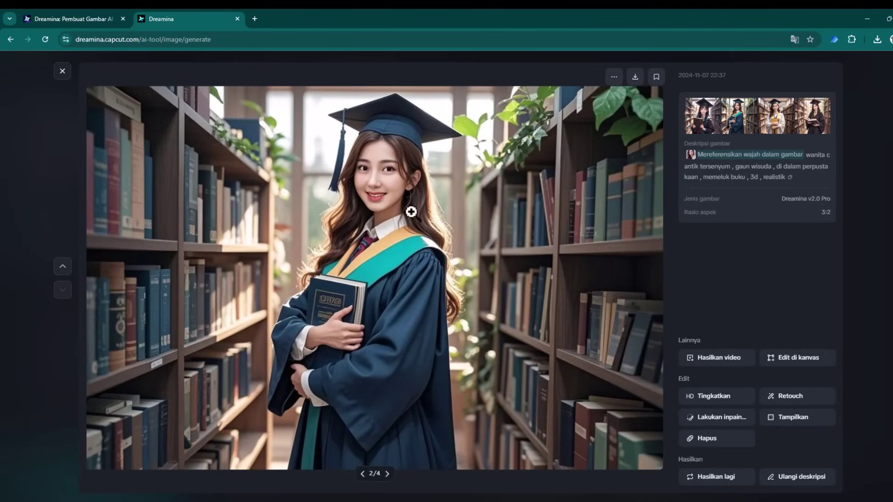
pyautogui.click(363, 474)
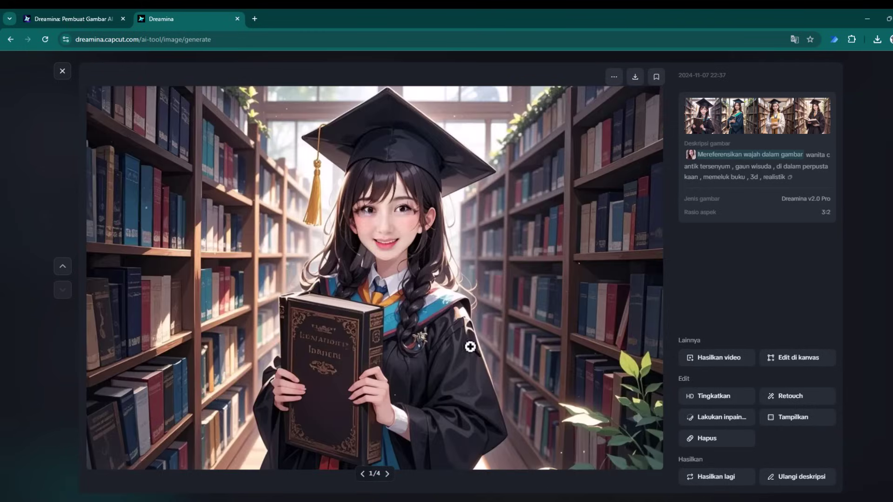
# Step: Zoom and pan the enlarged first image to inspect it, then exit the full-screen preview
pyautogui.click(371, 217)
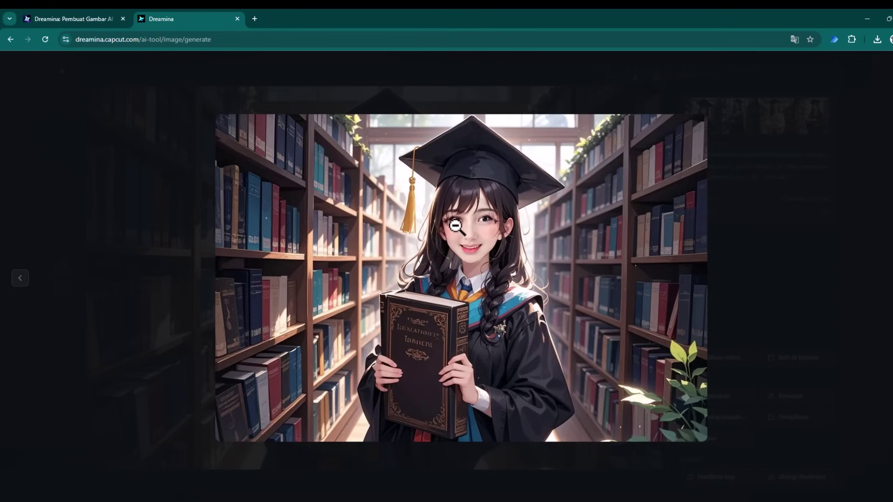
pyautogui.scroll(1, 458, 225)
pyautogui.scroll(2, 463, 246)
pyautogui.scroll(1, 465, 251)
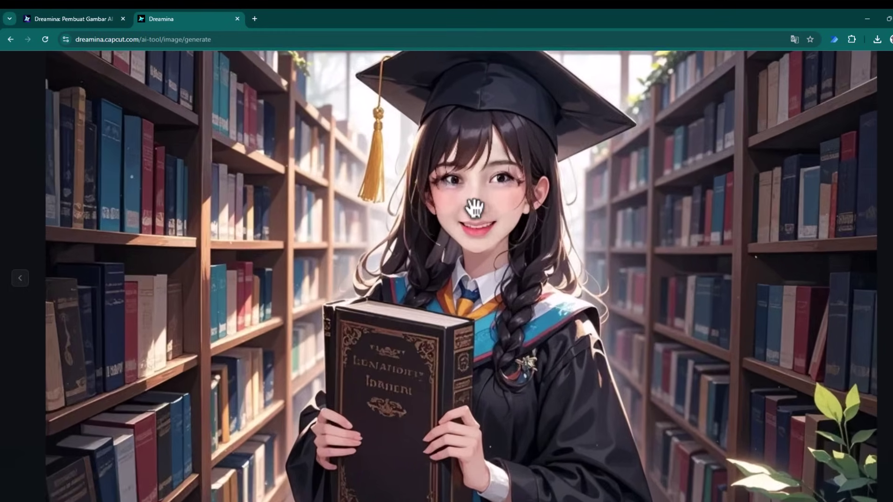
pyautogui.scroll(1, 465, 249)
pyautogui.moveTo(465, 250); pyautogui.dragTo(457, 277)
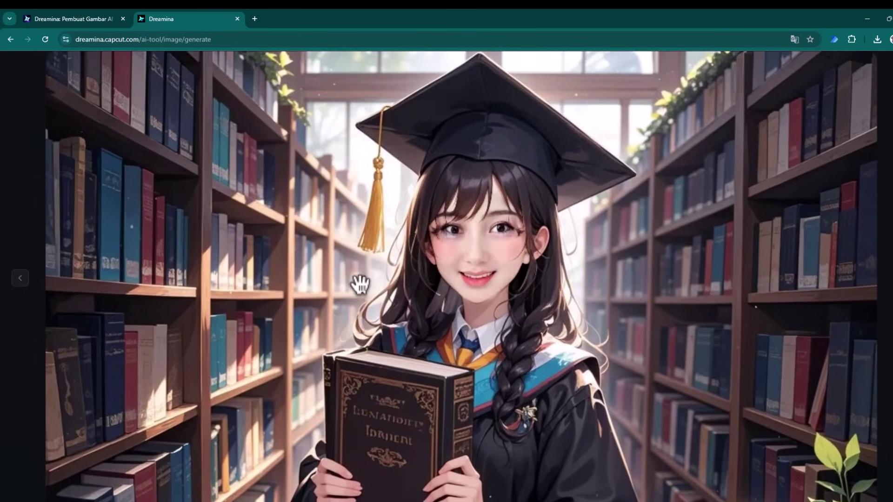
pyautogui.scroll(1, 379, 259)
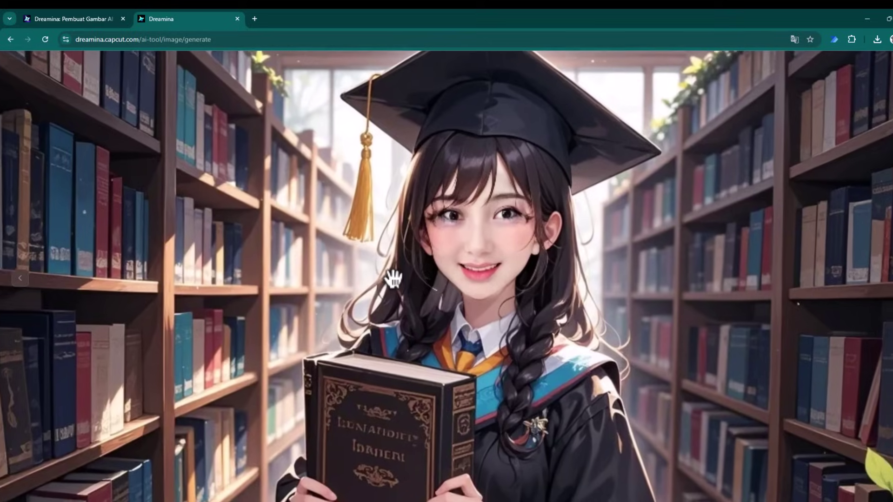
pyautogui.scroll(-1, 390, 270)
pyautogui.scroll(-1, 403, 281)
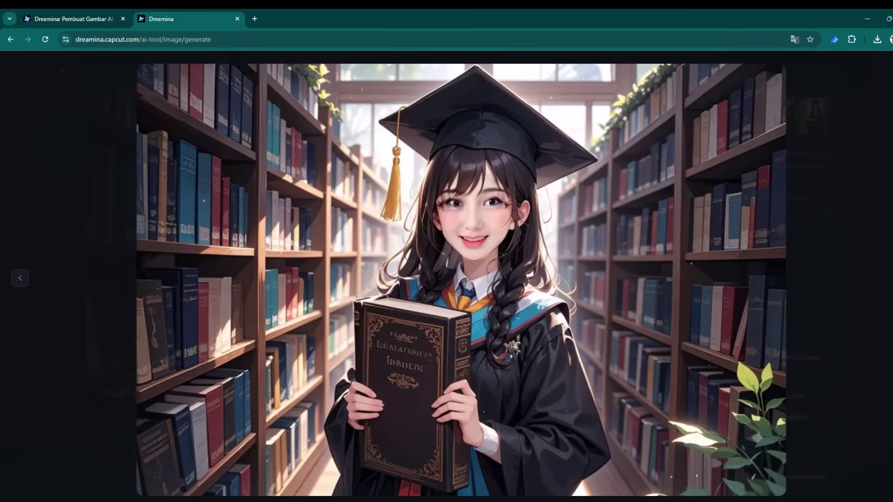
pyautogui.press('Escape')
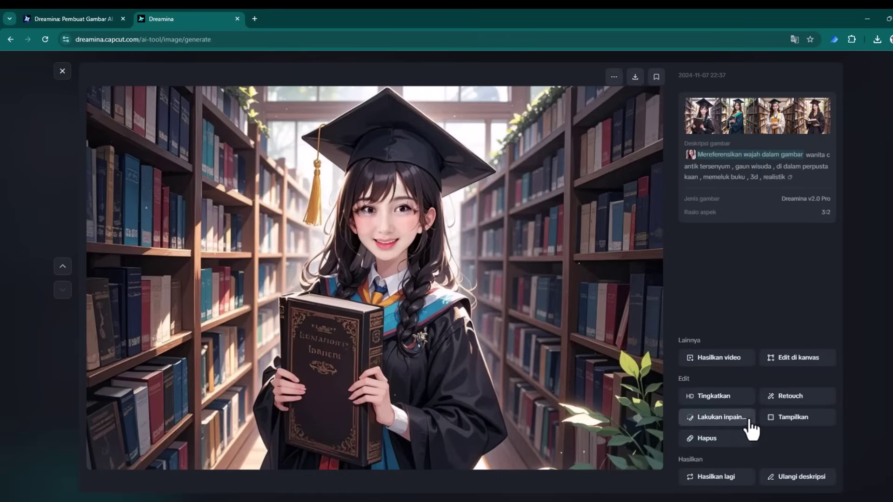
# Step: Retouch the first graduation portrait, check the result and the second original, then return
pyautogui.click(804, 399)
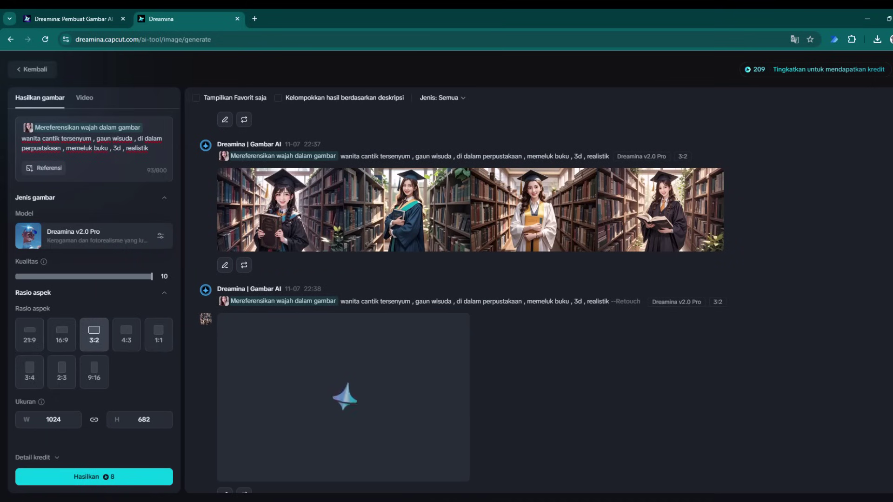
pyautogui.click(370, 385)
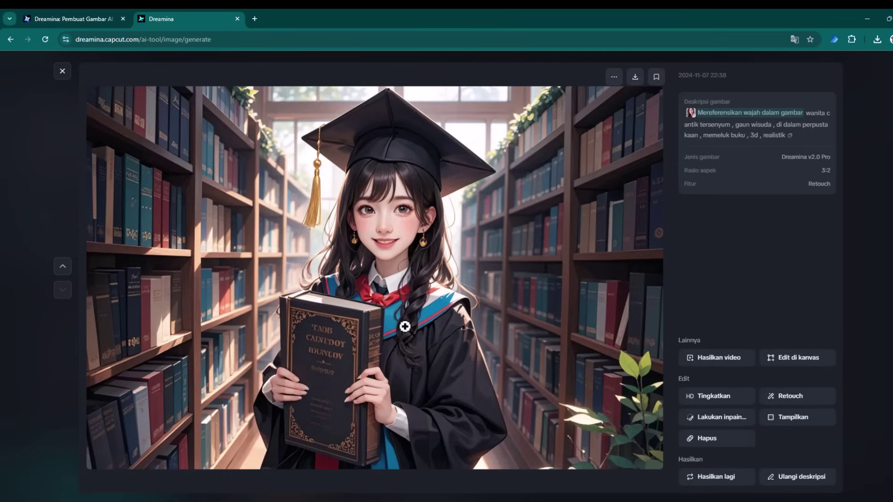
pyautogui.click(62, 71)
pyautogui.click(377, 205)
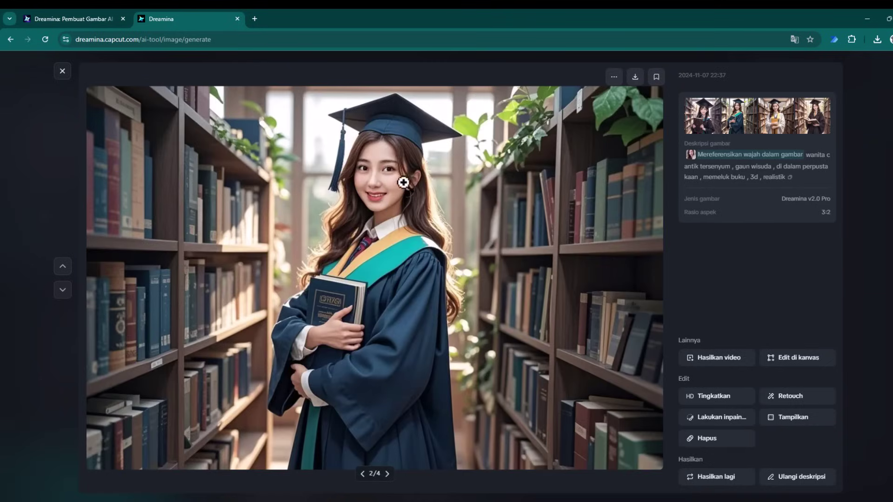
pyautogui.click(62, 71)
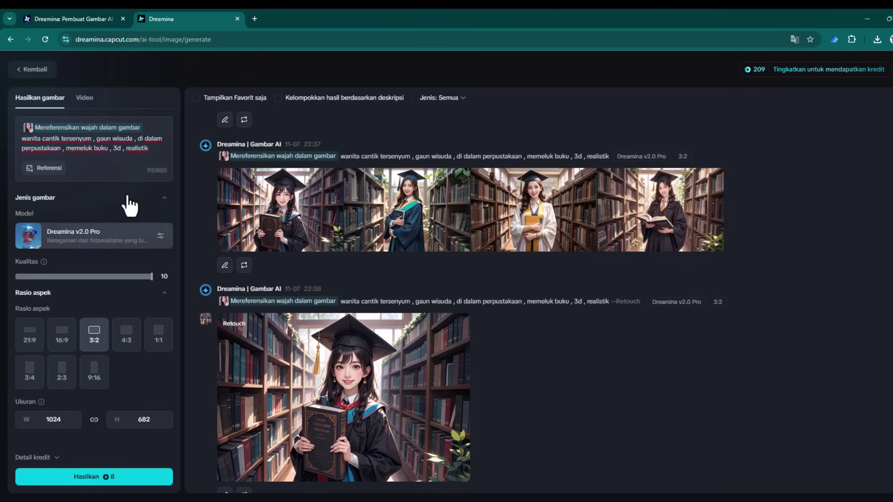
# Step: Add 'close up' and '4k' to the graduation prompt and generate new images
pyautogui.click(154, 149)
pyautogui.write(', 4k')
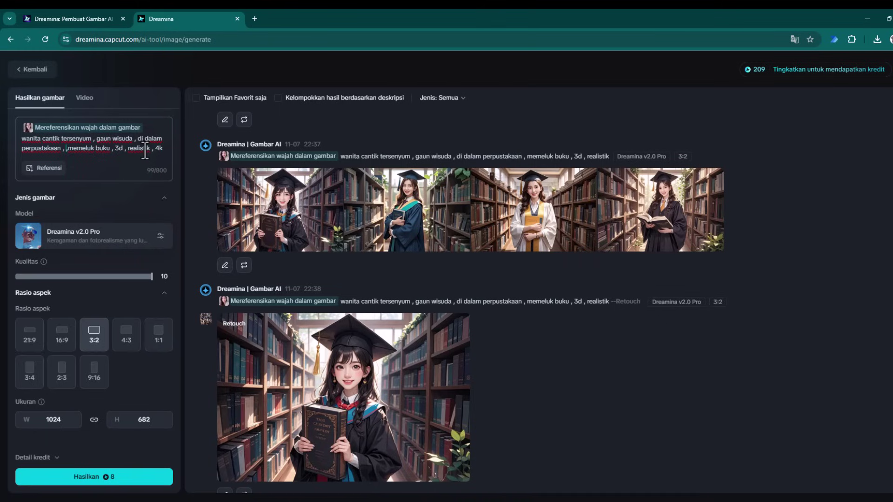
pyautogui.write('close up')
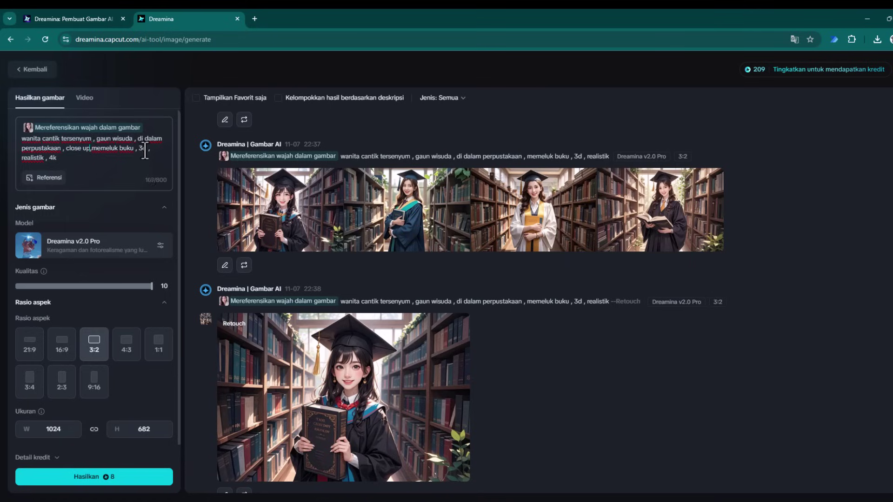
pyautogui.write(' ,')
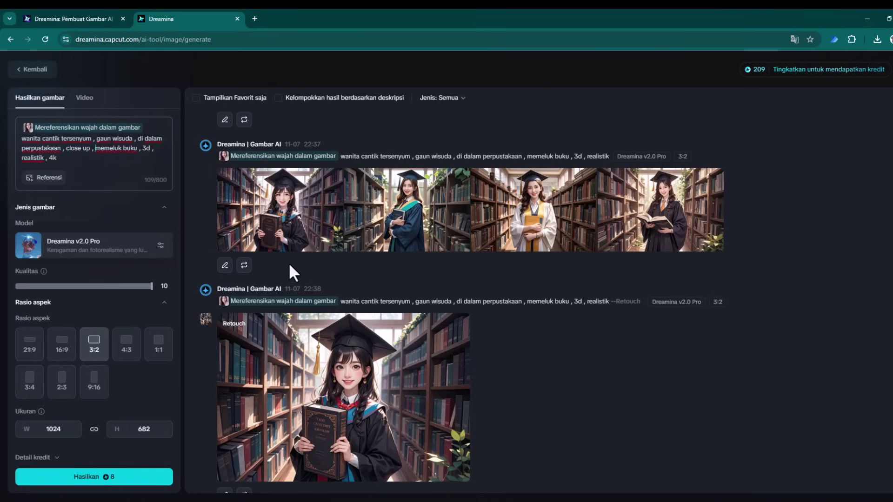
pyautogui.scroll(-1, 268, 264)
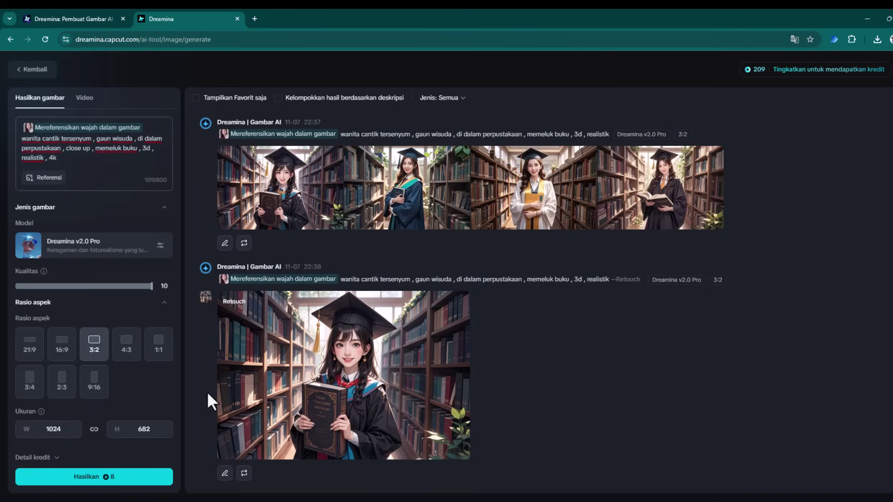
pyautogui.click(110, 483)
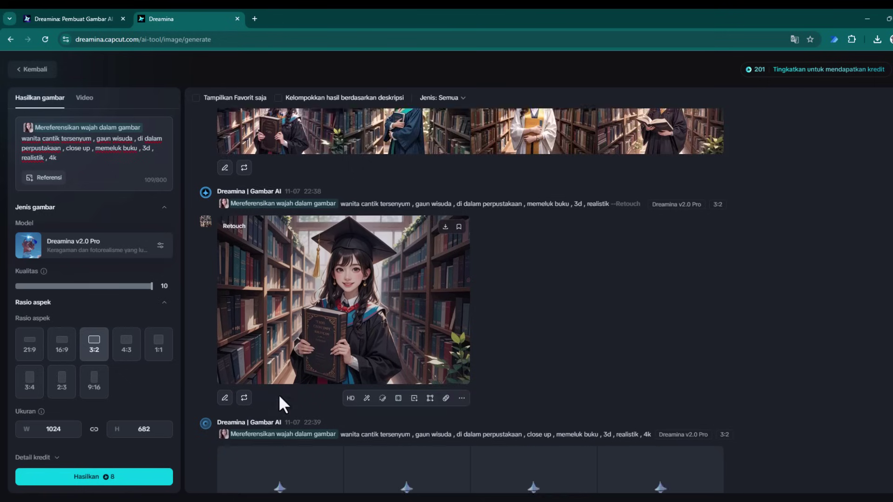
# Step: Look at the white-robe graduate from the earlier set, then close it
pyautogui.scroll(5, 303, 392)
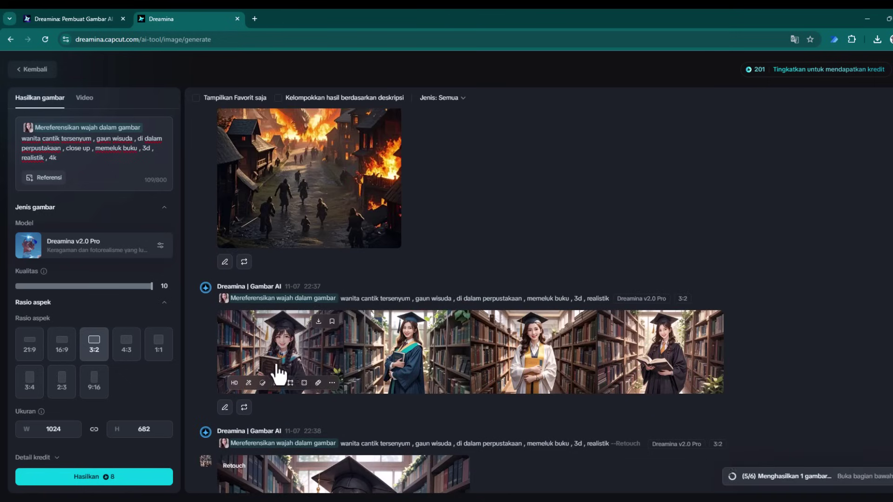
pyautogui.click(555, 364)
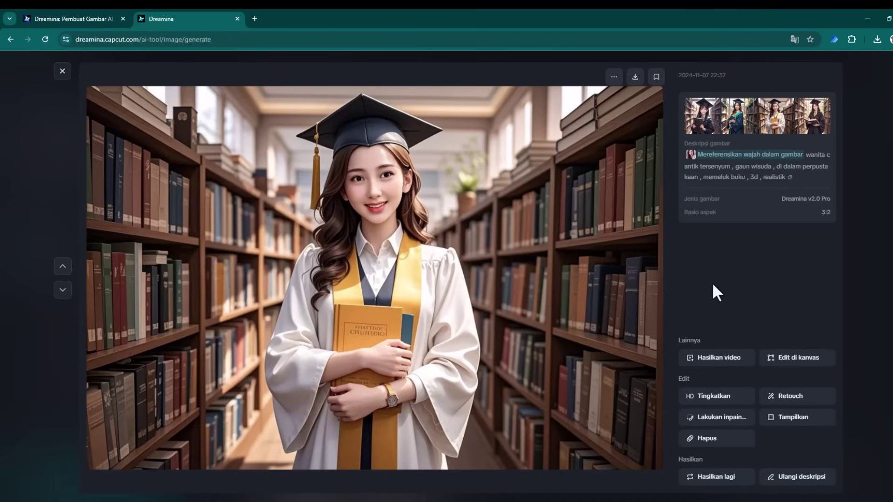
pyautogui.click(62, 72)
pyautogui.scroll(-5, 523, 236)
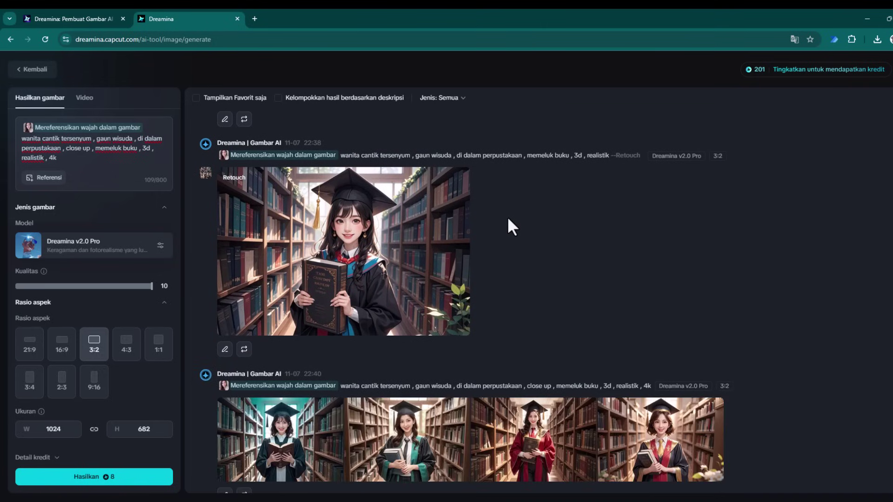
# Step: Browse the four new close-up portraits, ending on the short-haired graduate
pyautogui.click(661, 447)
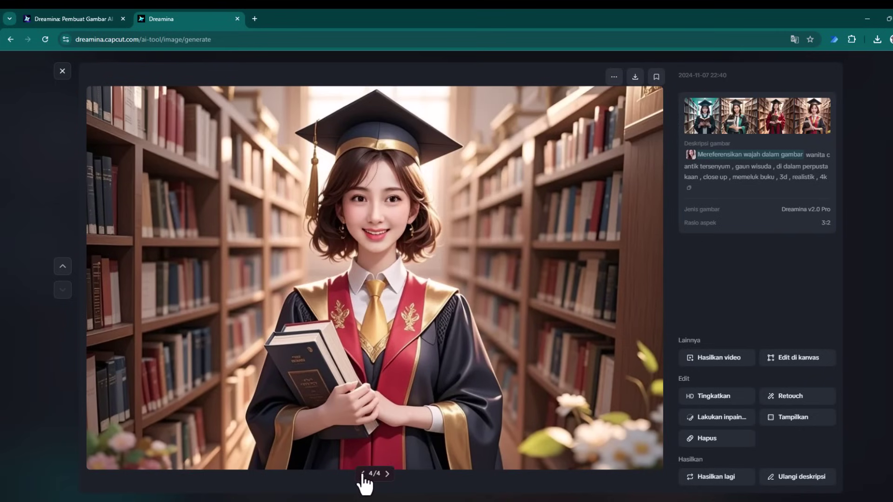
pyautogui.click(362, 474)
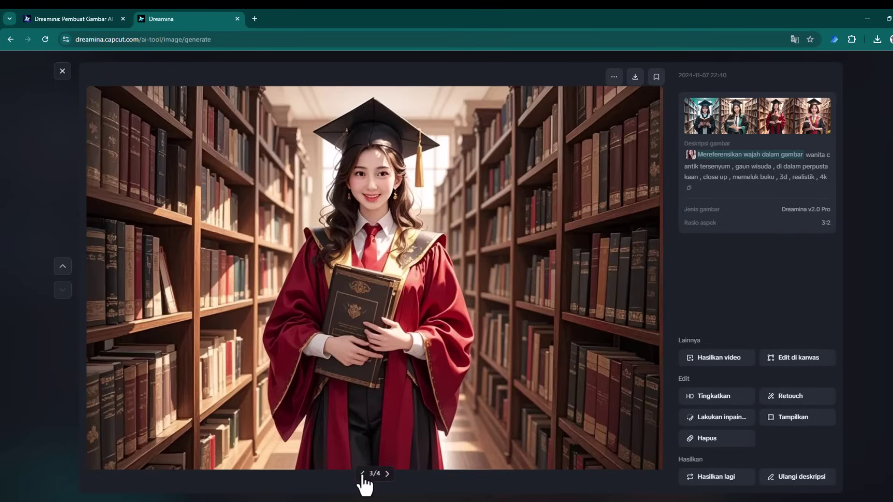
pyautogui.click(362, 474)
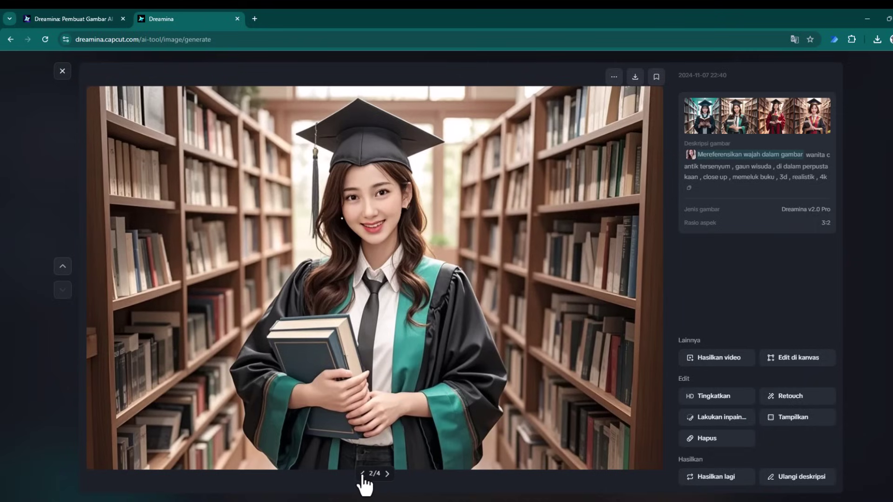
pyautogui.click(362, 474)
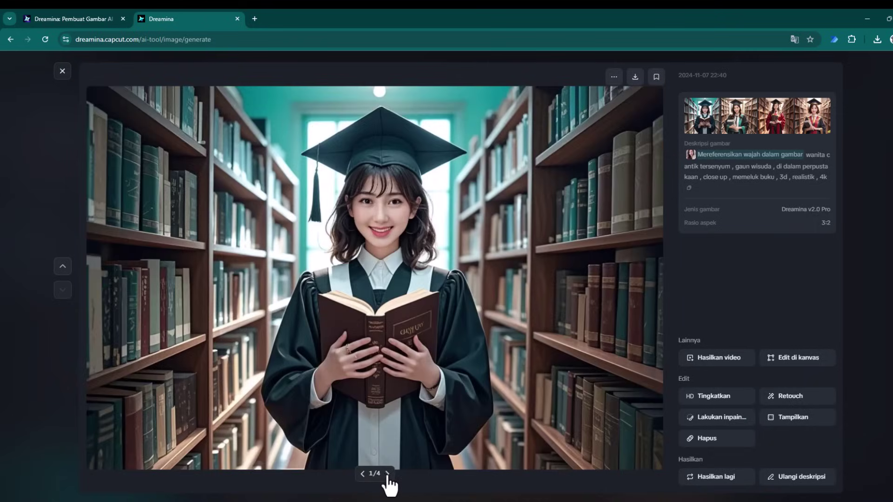
pyautogui.click(388, 474)
pyautogui.click(388, 474)
pyautogui.click(388, 474)
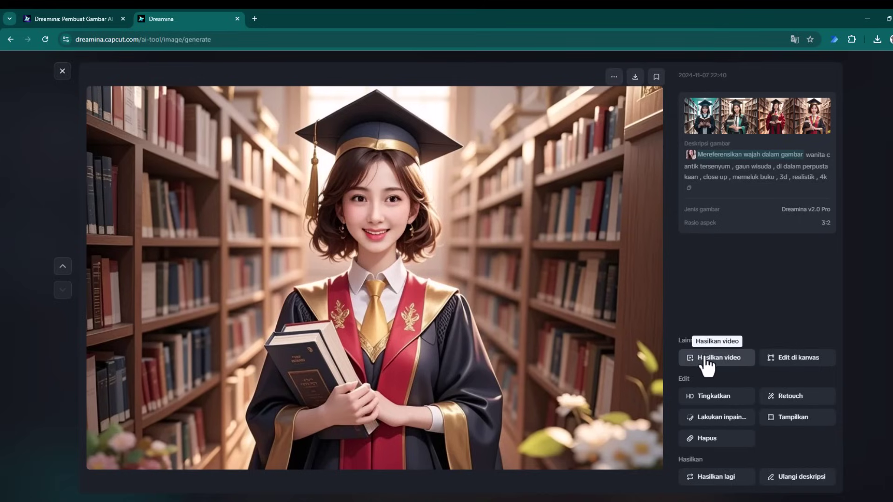
# Step: Upscale the short-haired graduate portrait, then inspect the upscaled result zoomed in
pyautogui.click(716, 396)
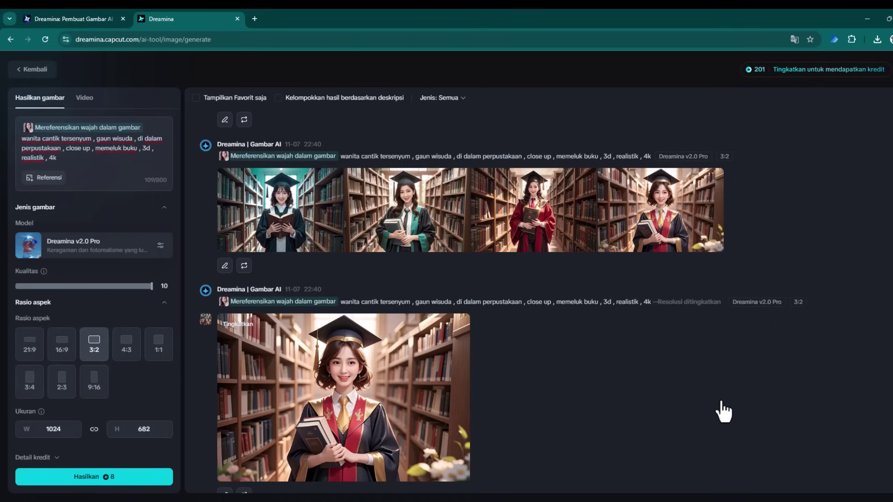
pyautogui.click(367, 393)
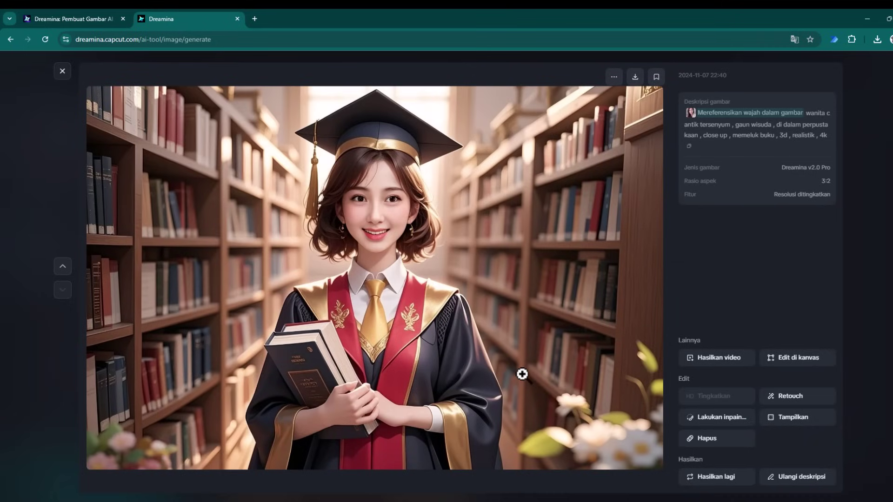
pyautogui.hotkey('ctrl', '+')
pyautogui.hotkey('ctrl', '+')
pyautogui.hotkey('ctrl', '+')
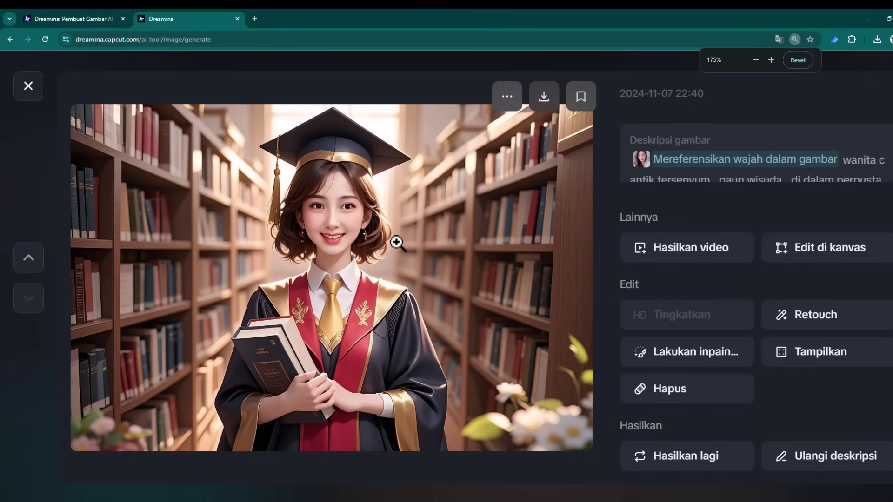
pyautogui.hotkey('ctrl', '0')
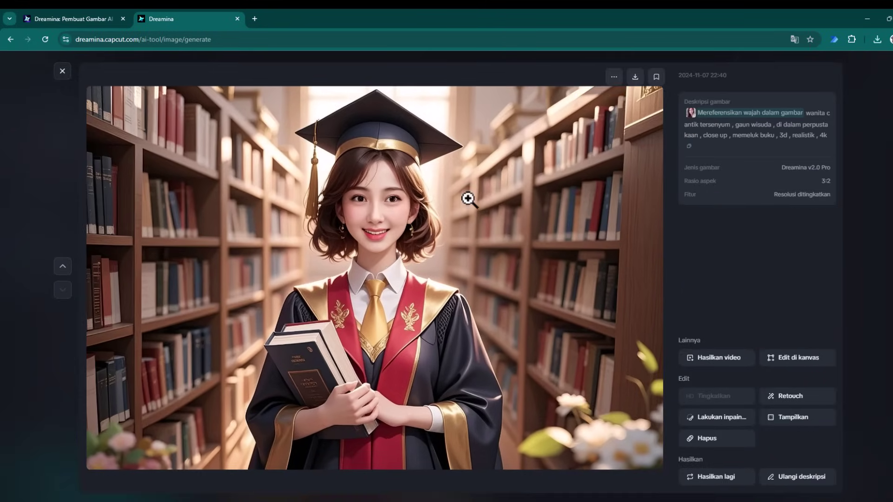
pyautogui.click(64, 73)
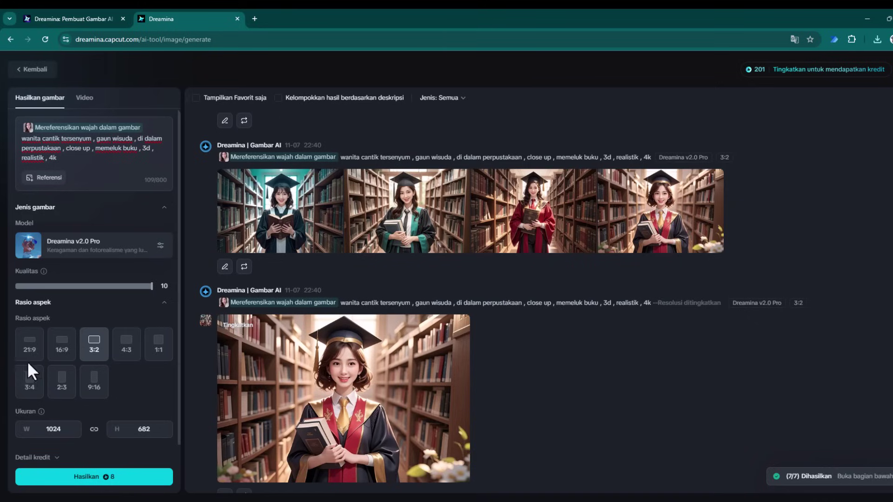
# Step: Generate four 2:3 close-up portraits and preview the third and fourth results
pyautogui.click(63, 388)
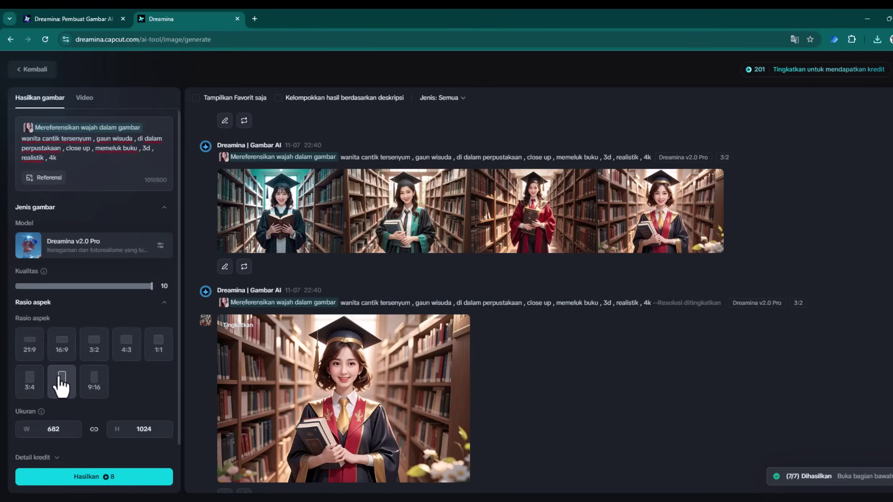
pyautogui.click(110, 476)
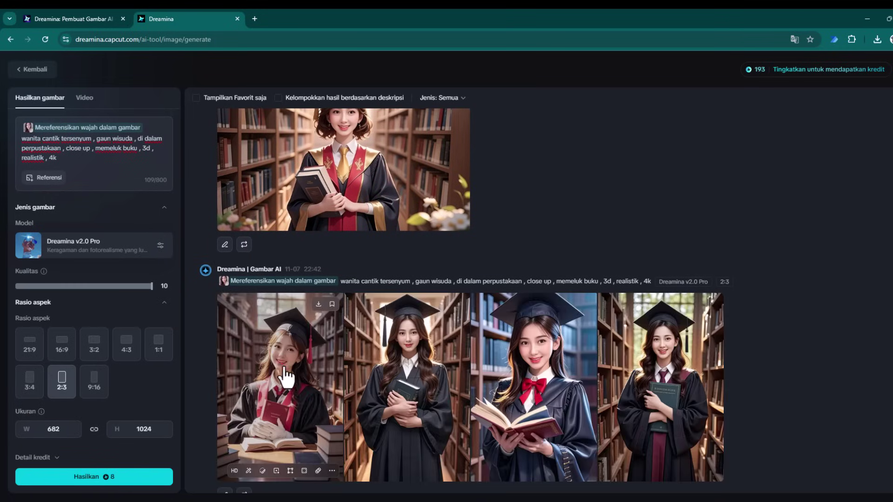
pyautogui.click(535, 367)
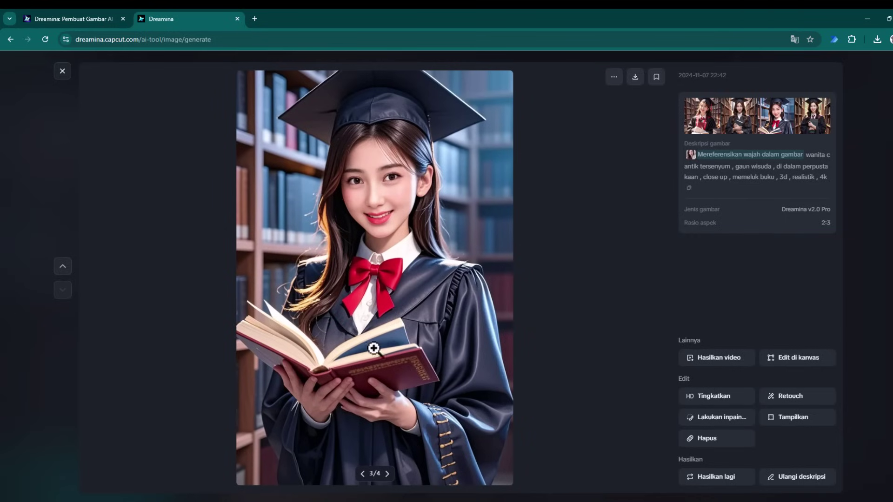
pyautogui.press('Right')
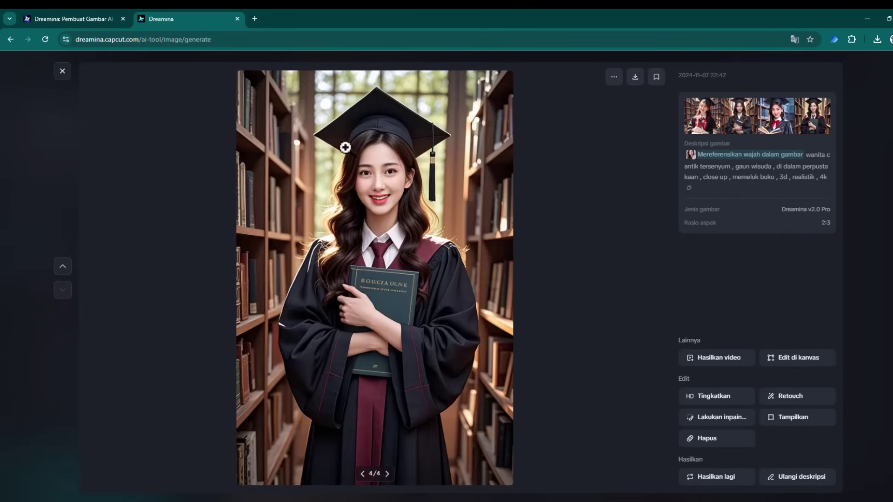
pyautogui.click(62, 72)
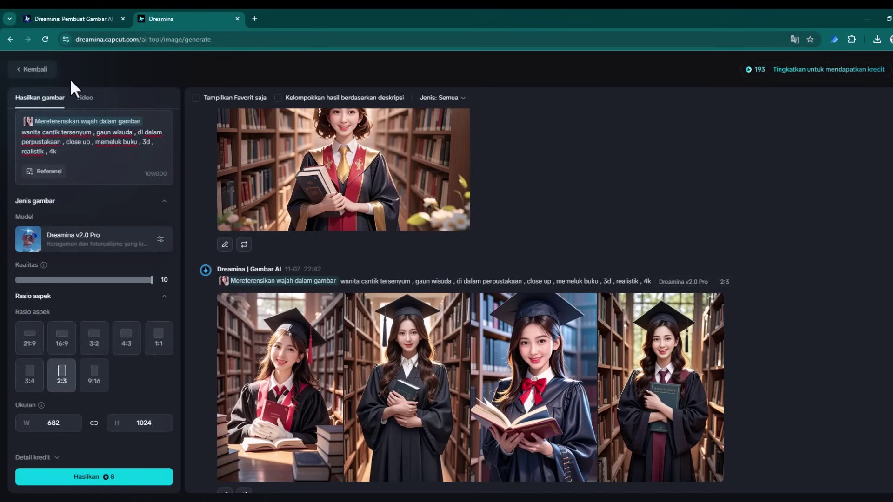
# Step: Switch to Dreamina v1.4 at 9:16, generate four portraits and preview the fourth
pyautogui.click(103, 253)
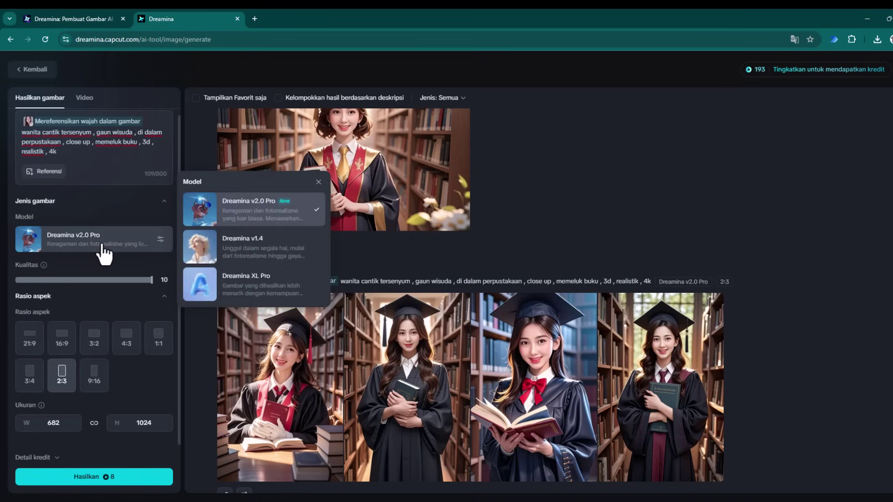
pyautogui.click(263, 263)
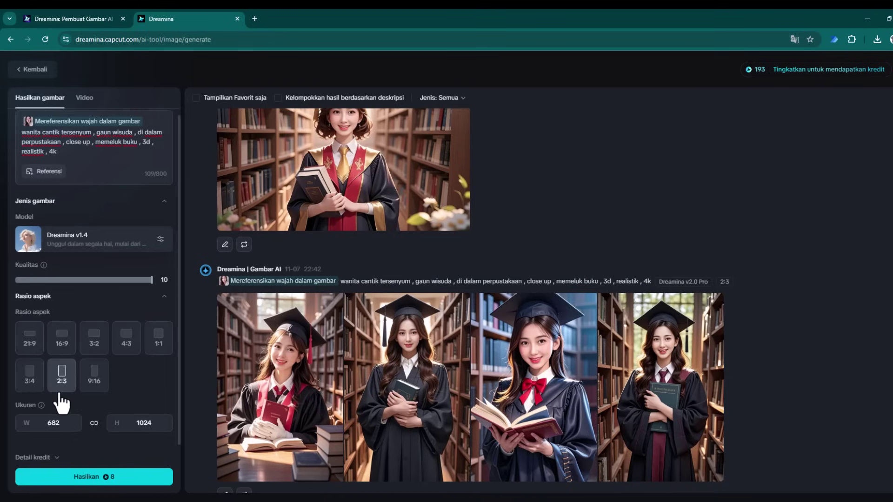
pyautogui.click(95, 381)
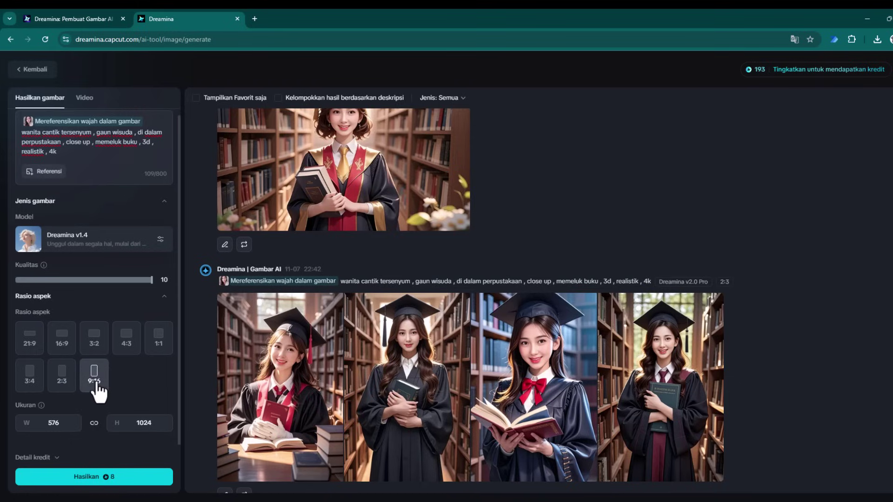
pyautogui.click(129, 481)
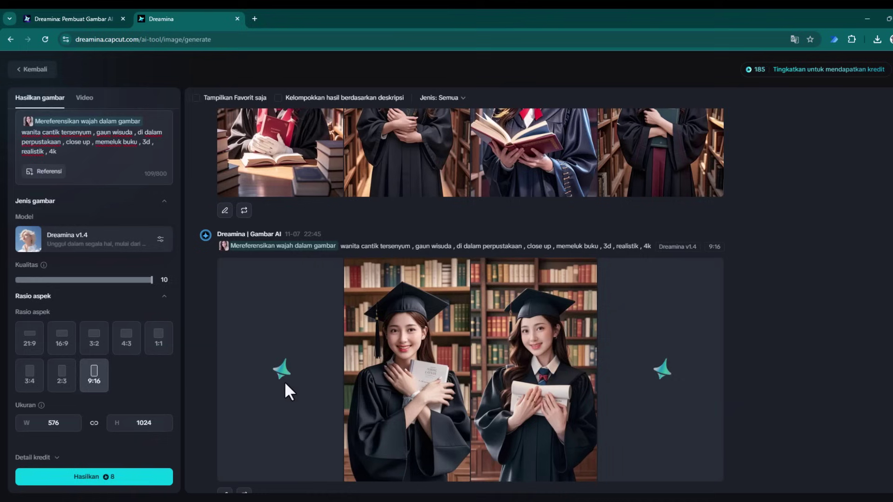
pyautogui.moveTo(534, 370)
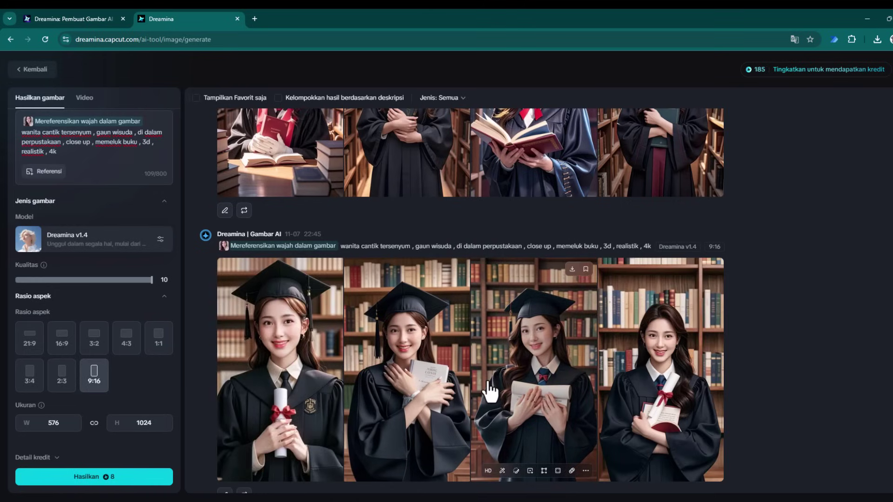
pyautogui.click(699, 358)
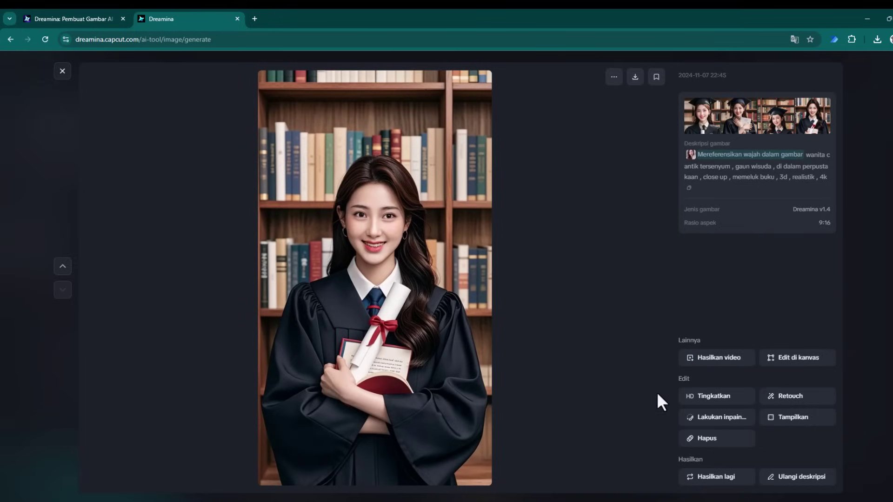
pyautogui.click(63, 70)
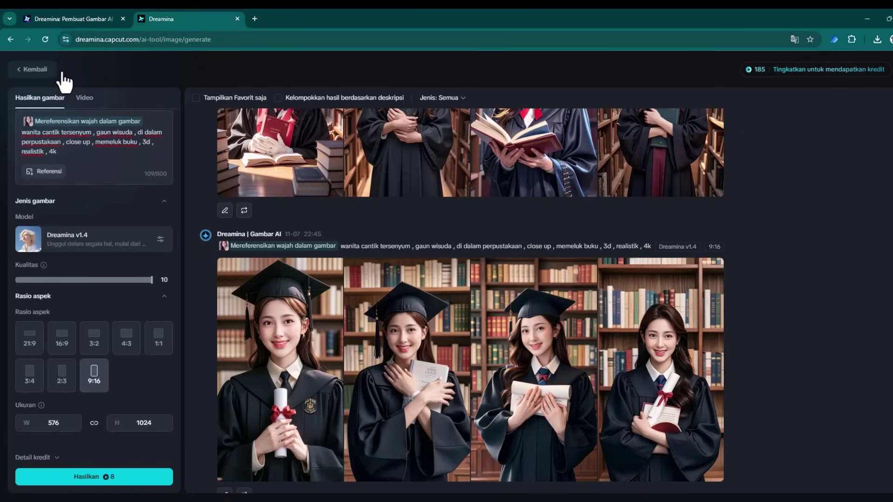
# Step: Replace 'realistik' with 'cartoon' in the prompt and regenerate the graduation portraits
pyautogui.doubleClick(32, 150)
pyautogui.press('BackSpace')
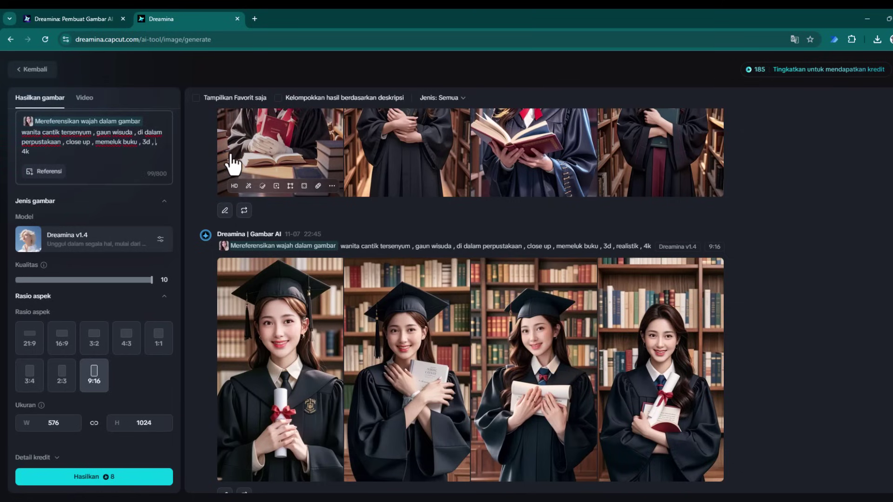
pyautogui.write('cartoon')
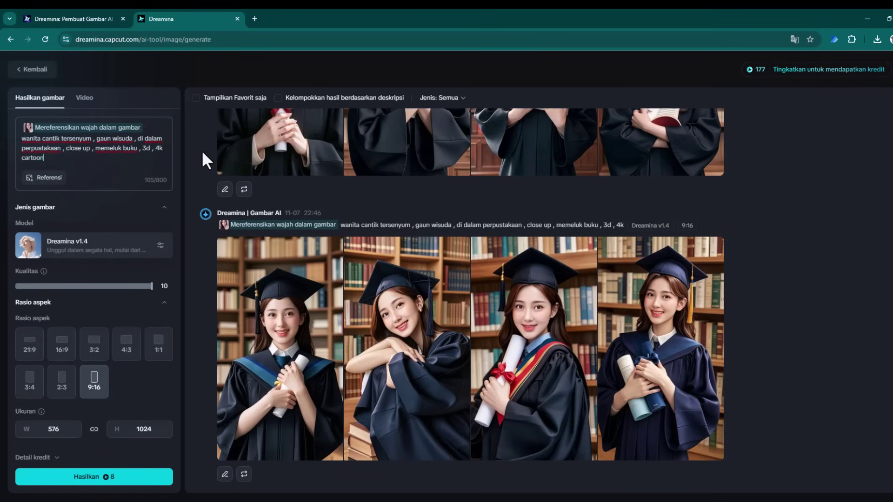
pyautogui.click(112, 479)
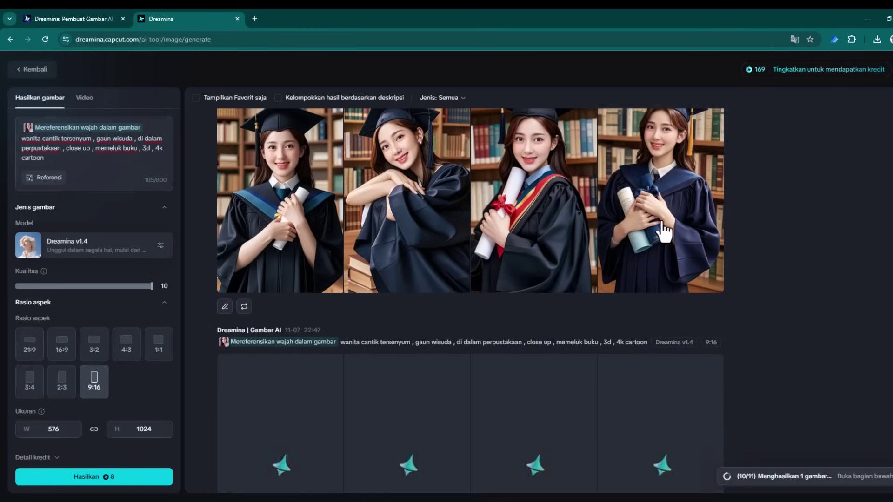
# Step: Preview the new results and open a 3D cartoon portrait full-size
pyautogui.click(664, 231)
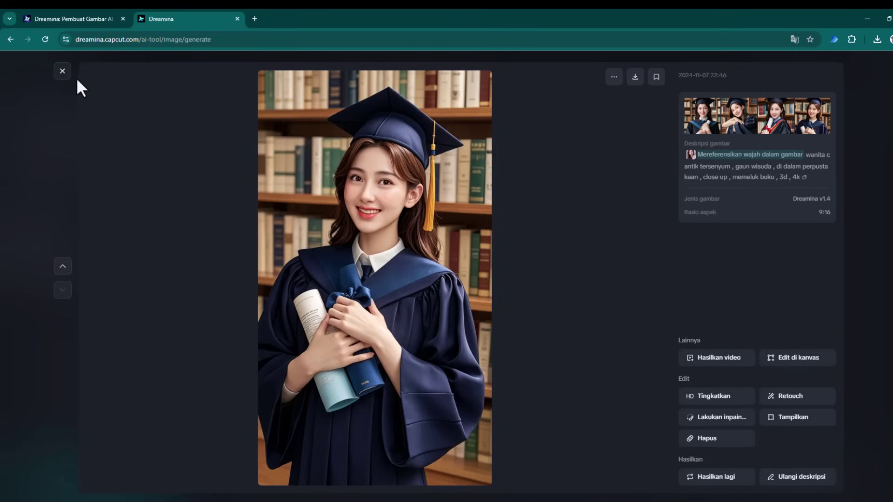
pyautogui.click(62, 71)
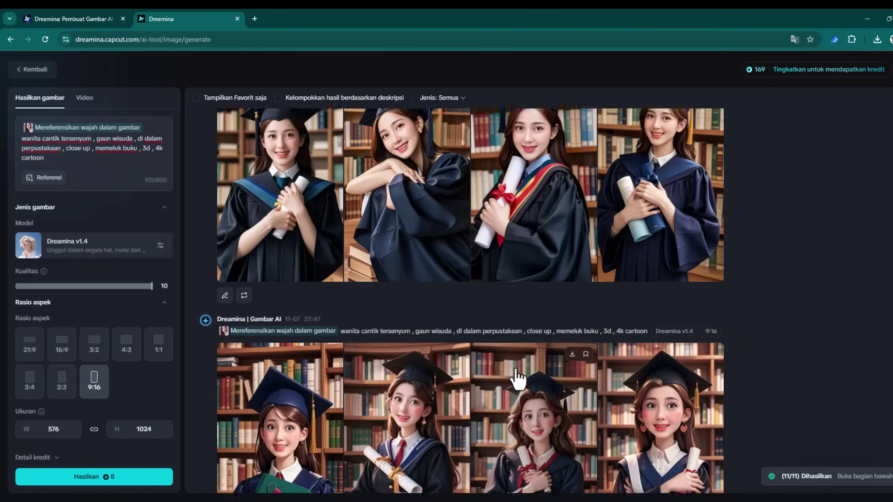
pyautogui.scroll(-3, 511, 377)
pyautogui.click(463, 364)
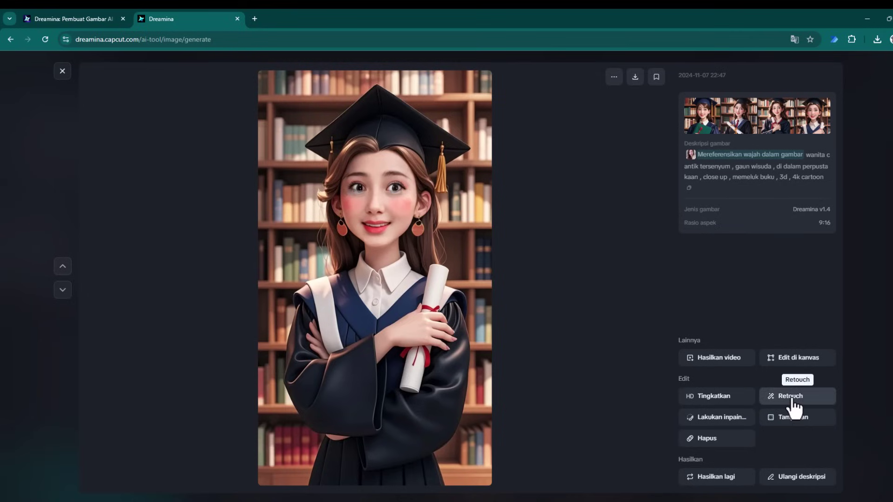
# Step: Retouch the cartoon portrait and open the upscaled 'Resolusi ditingkatkan' version full-size
pyautogui.click(795, 407)
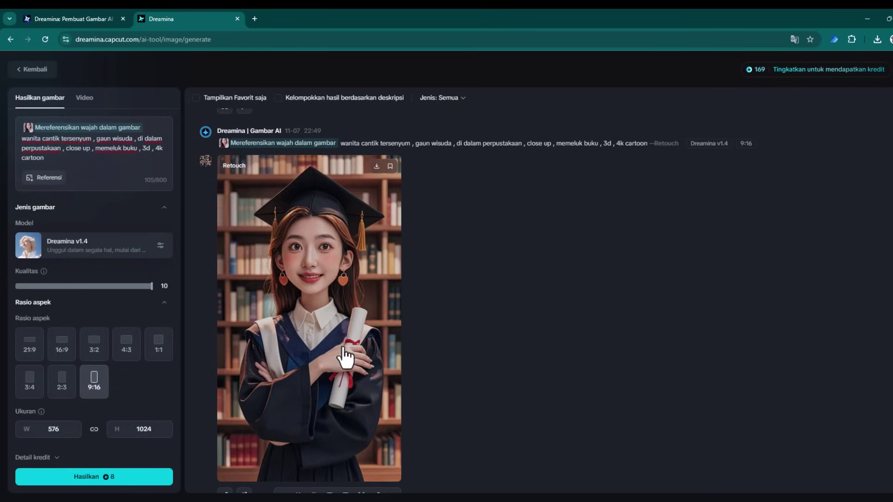
pyautogui.click(351, 312)
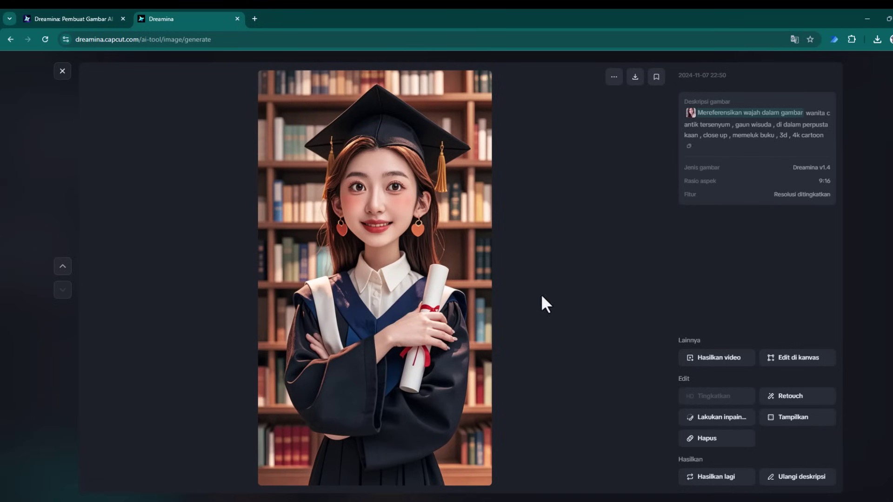
# Step: In the canvas editor, add a text box near the bottom reading 'Happy Graduate'
pyautogui.click(795, 360)
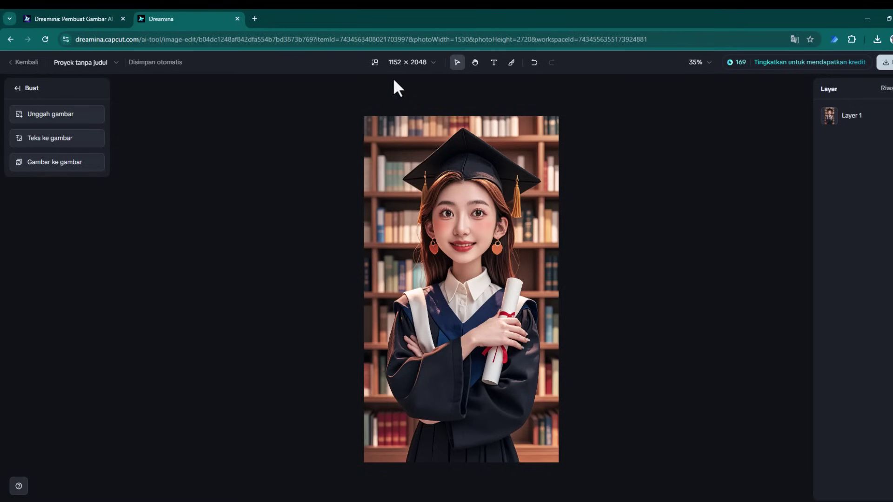
pyautogui.click(498, 65)
pyautogui.moveTo(458, 292); pyautogui.dragTo(462, 421)
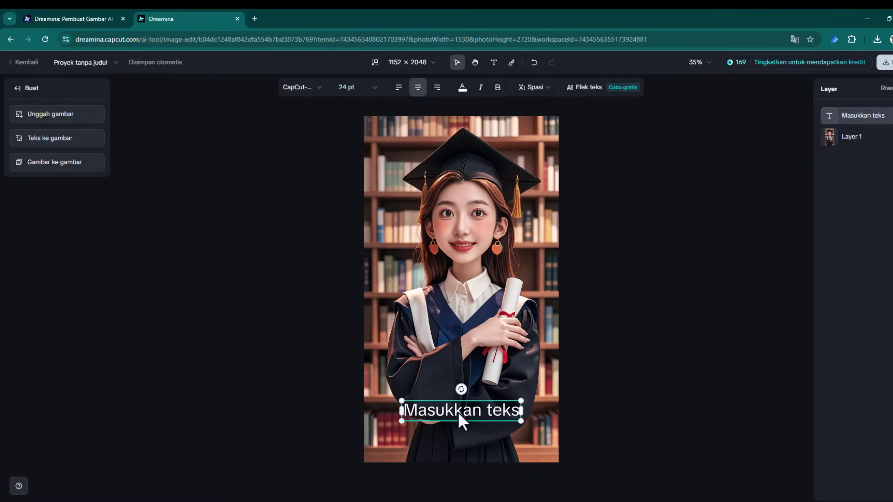
pyautogui.doubleClick(455, 411)
pyautogui.hotkey('ctrl', 'a')
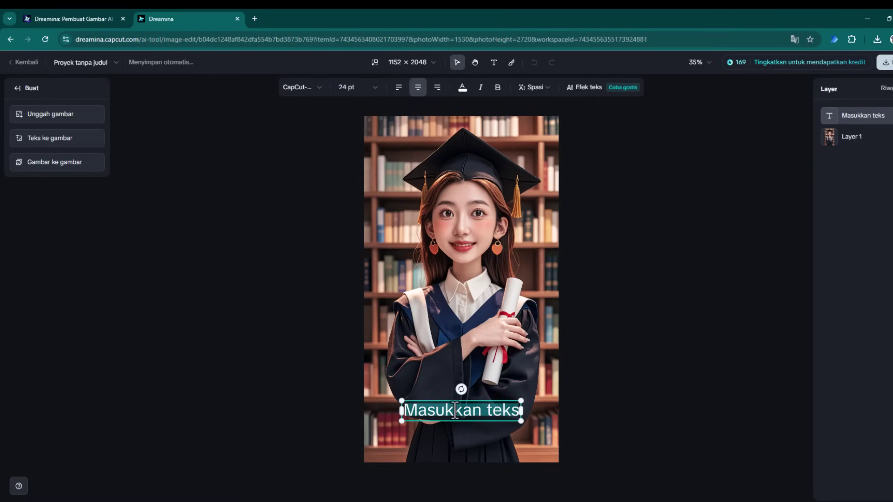
pyautogui.write('Happy G')
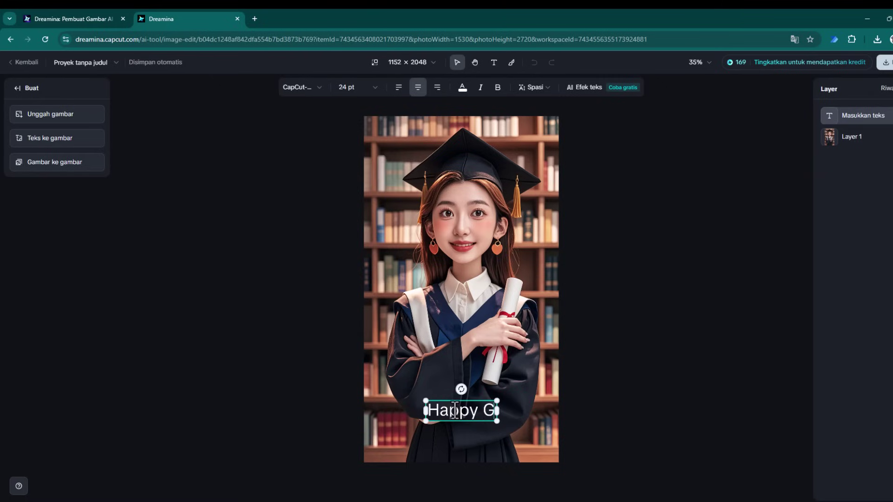
pyautogui.write('radu')
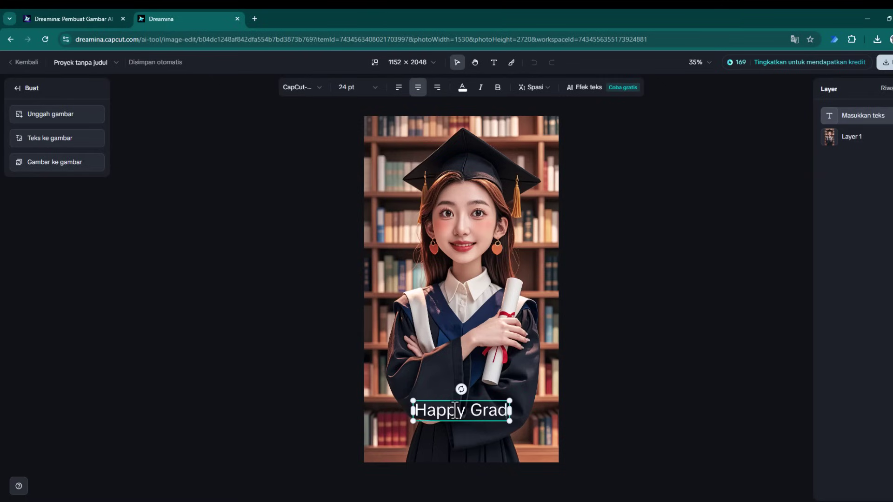
pyautogui.write('ate')
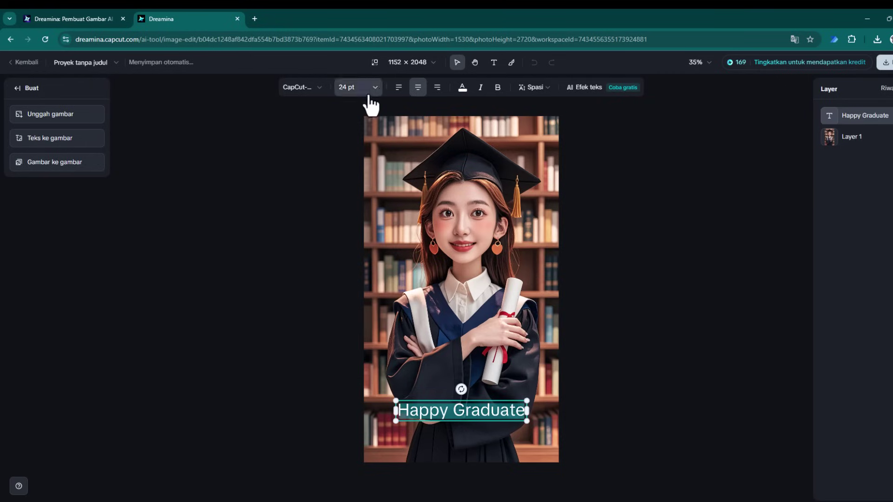
# Step: Set the caption font to Bounce at 48 pt
pyautogui.click(321, 88)
pyautogui.scroll(-5, 303, 186)
pyautogui.click(297, 219)
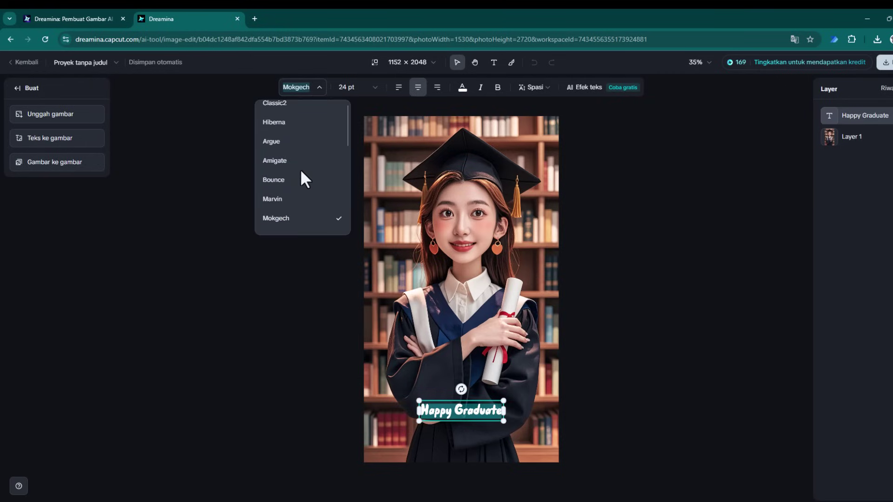
pyautogui.click(299, 180)
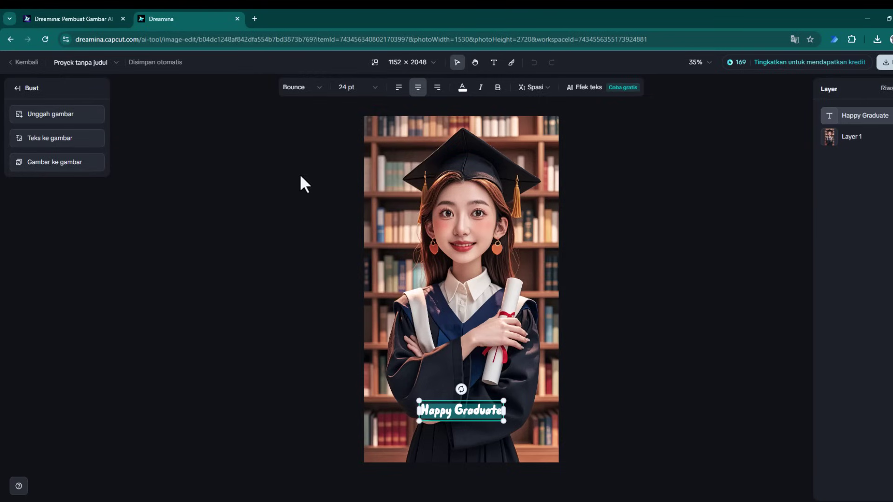
pyautogui.click(375, 88)
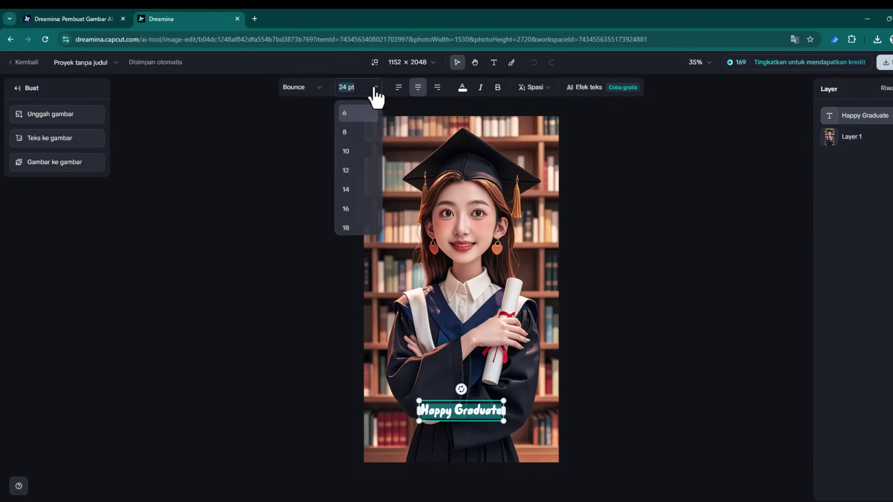
pyautogui.click(359, 210)
# Step: Correct the caption to 'Happy Graduation', move it over the gown, and add the graduate's name below
pyautogui.click(544, 420)
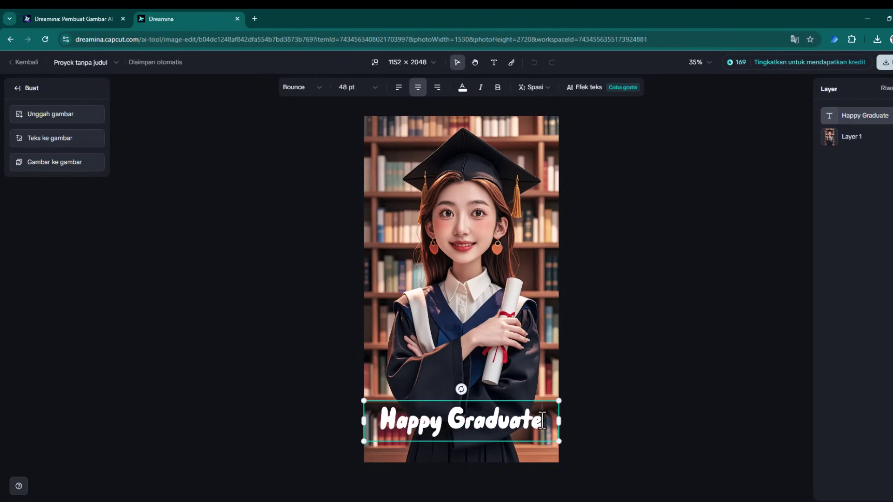
pyautogui.press('BackSpace')
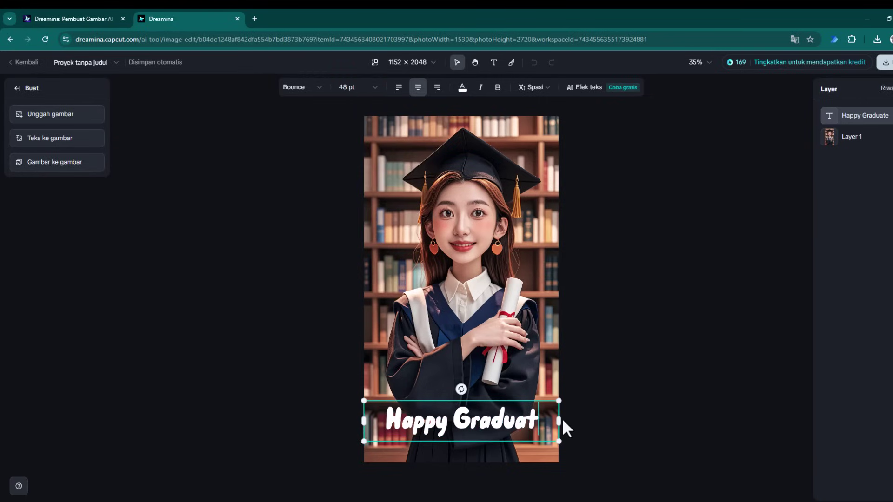
pyautogui.write('ion')
pyautogui.moveTo(499, 420); pyautogui.dragTo(499, 380)
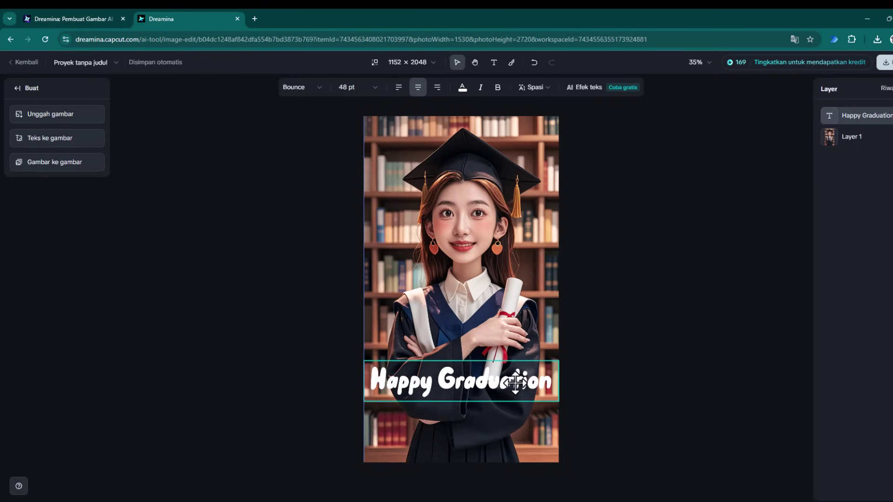
pyautogui.doubleClick(478, 387)
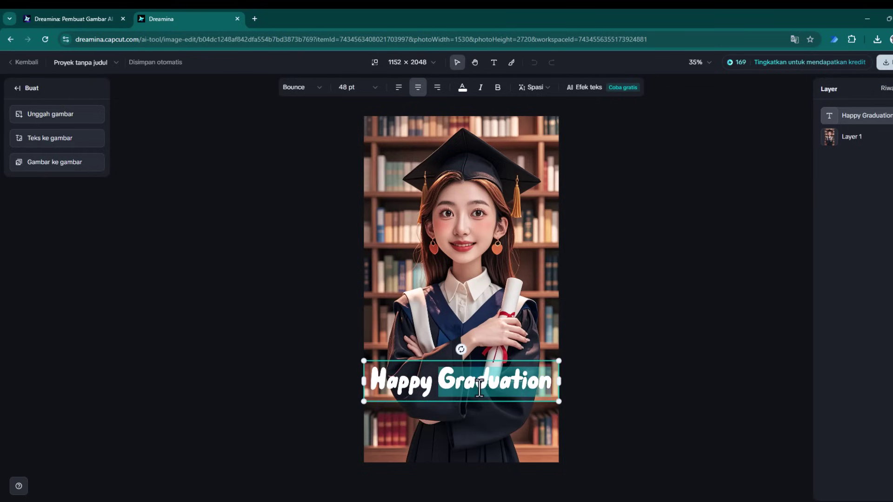
pyautogui.click(541, 383)
pyautogui.press('Return')
pyautogui.write('Lu')
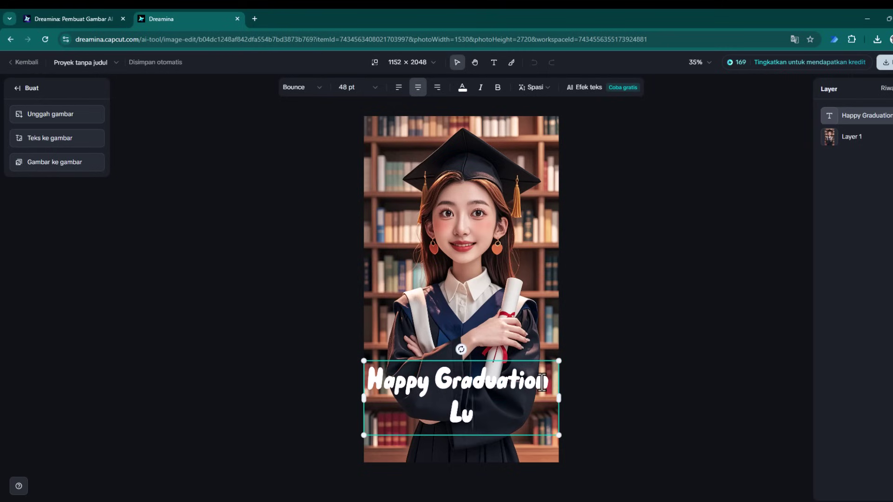
pyautogui.write('cy')
pyautogui.hotkey('ctrl', 'a')
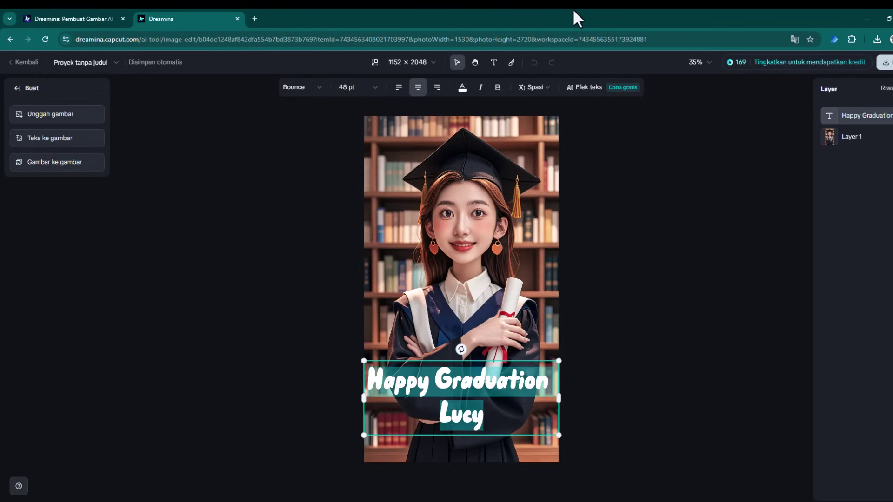
pyautogui.click(371, 90)
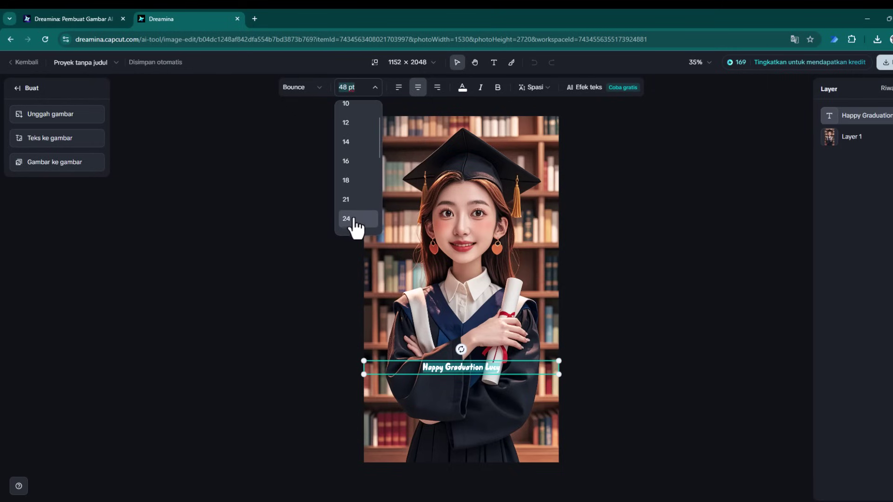
pyautogui.scroll(-3, 356, 223)
pyautogui.scroll(-2, 356, 226)
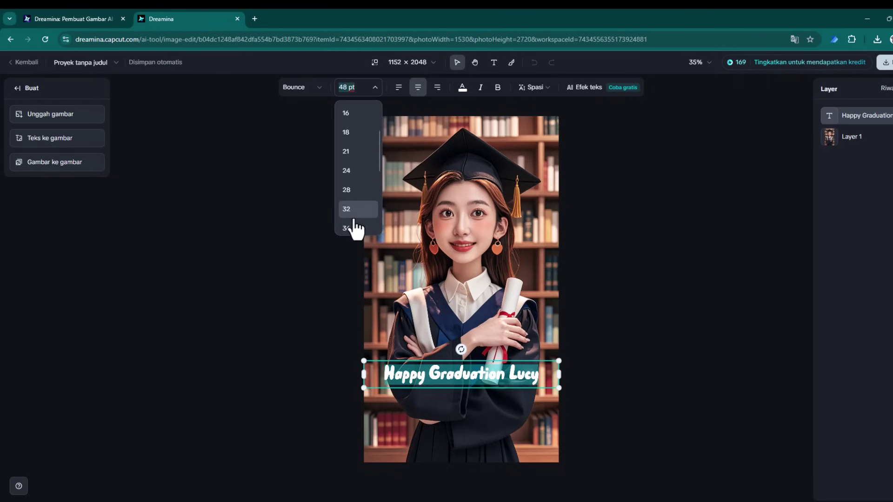
pyautogui.click(349, 228)
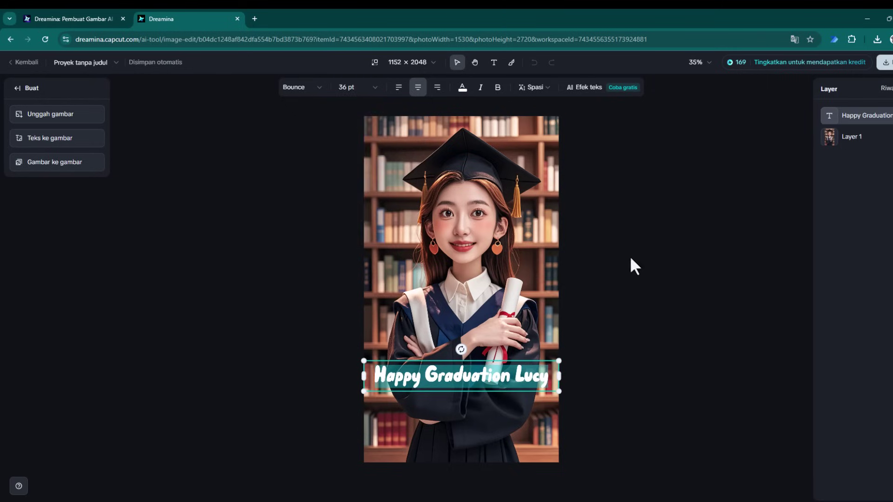
pyautogui.moveTo(480, 375); pyautogui.dragTo(492, 418)
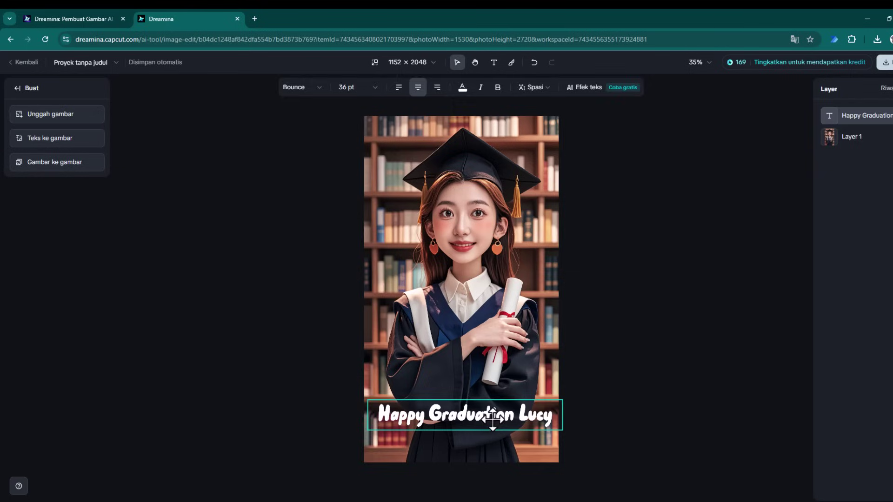
pyautogui.click(479, 386)
pyautogui.click(489, 421)
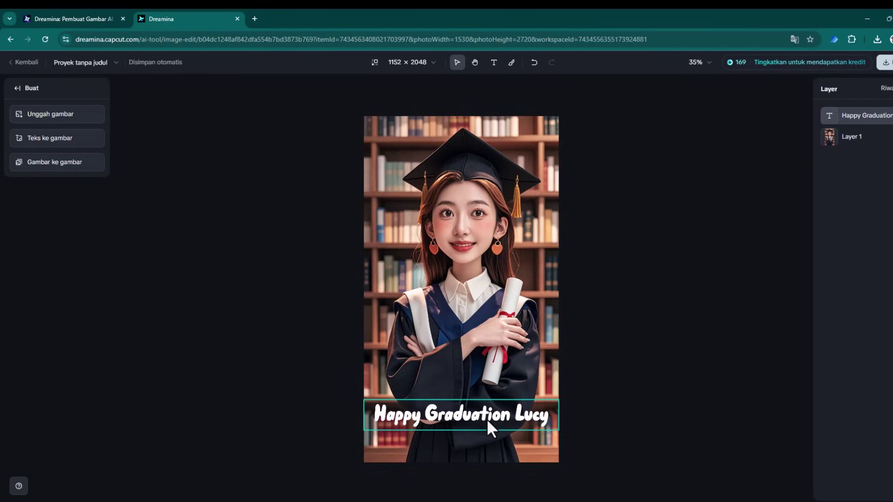
pyautogui.click(445, 390)
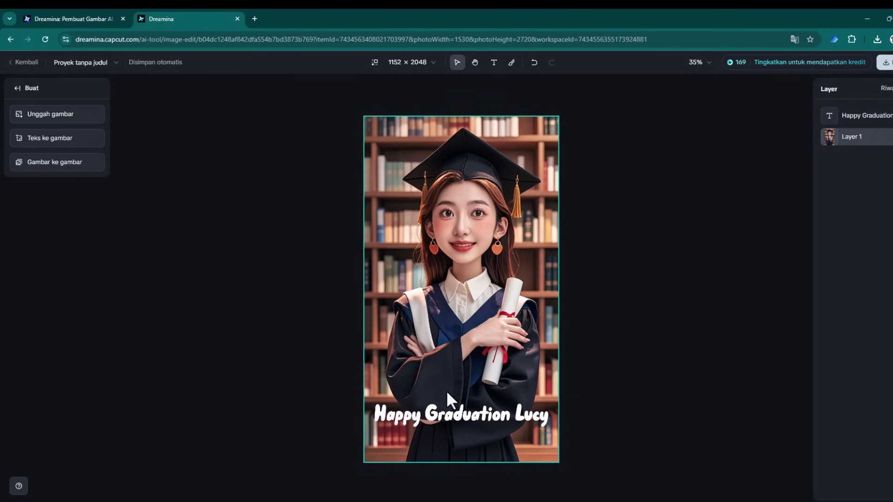
pyautogui.click(448, 411)
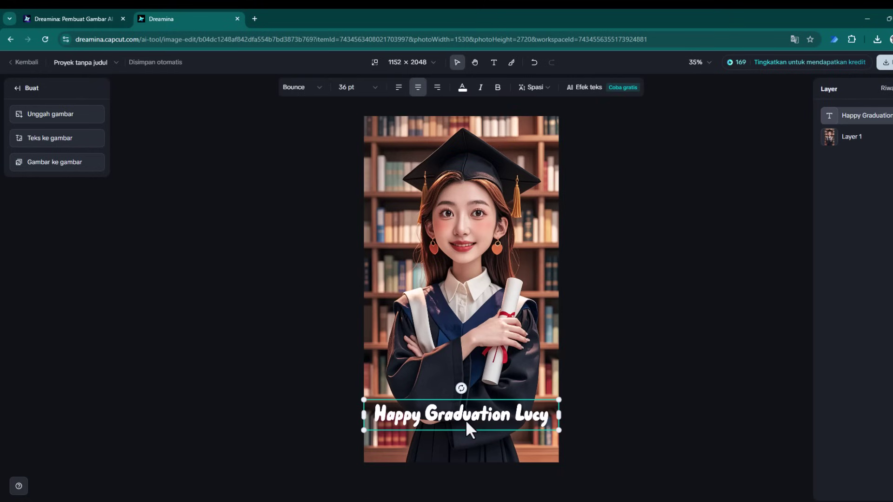
pyautogui.click(606, 351)
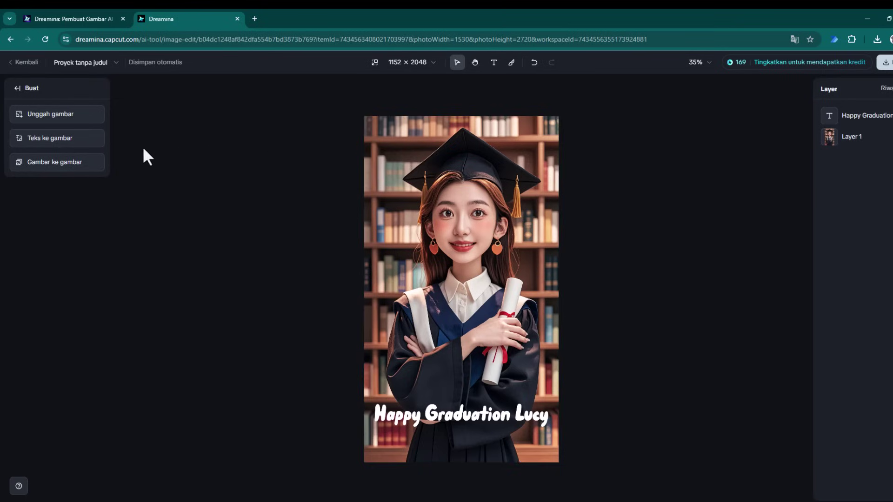
pyautogui.click(78, 139)
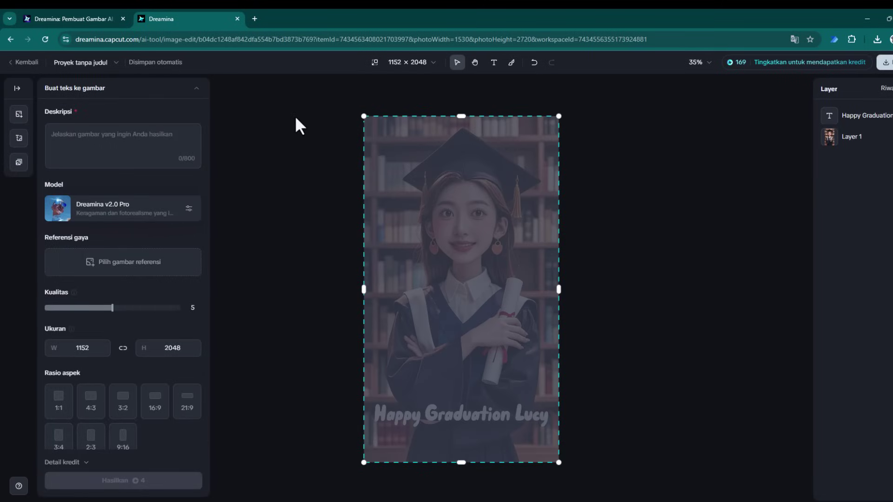
pyautogui.click(284, 141)
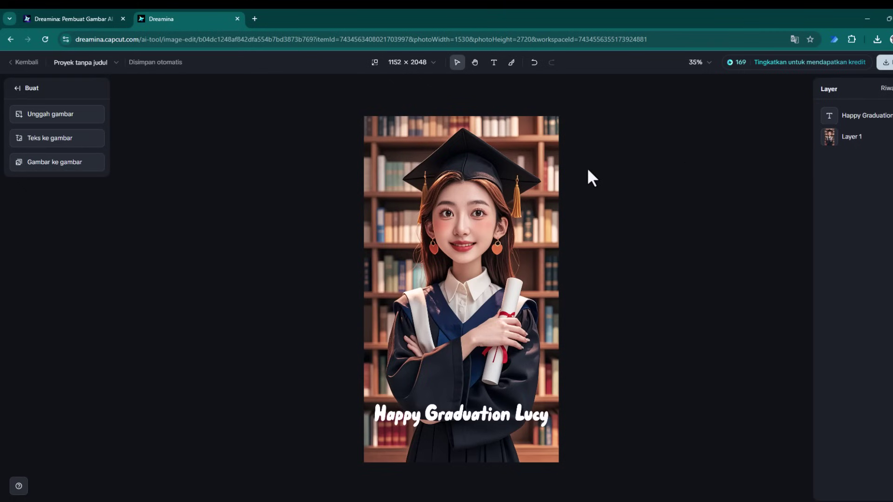
pyautogui.click(500, 153)
pyautogui.rightClick(508, 149)
pyautogui.click(655, 170)
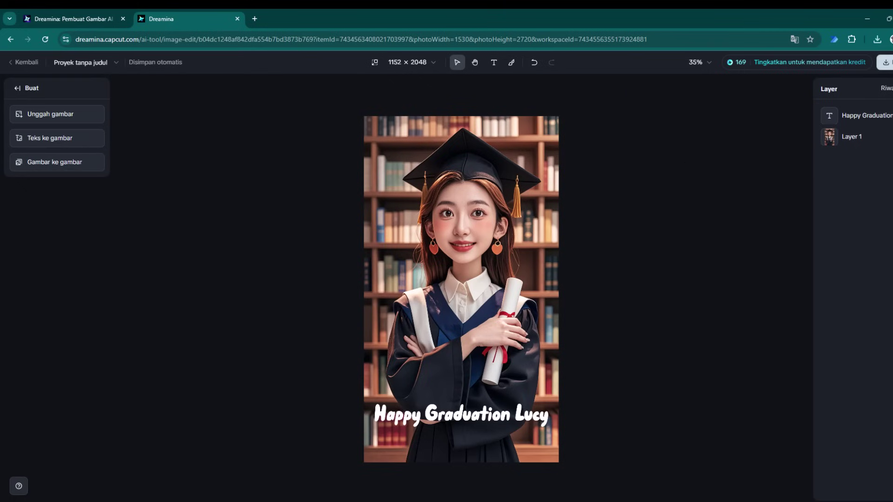
# Step: Export the captioned portrait as a 2x JPEG and show it in the Downloads folder
pyautogui.click(885, 62)
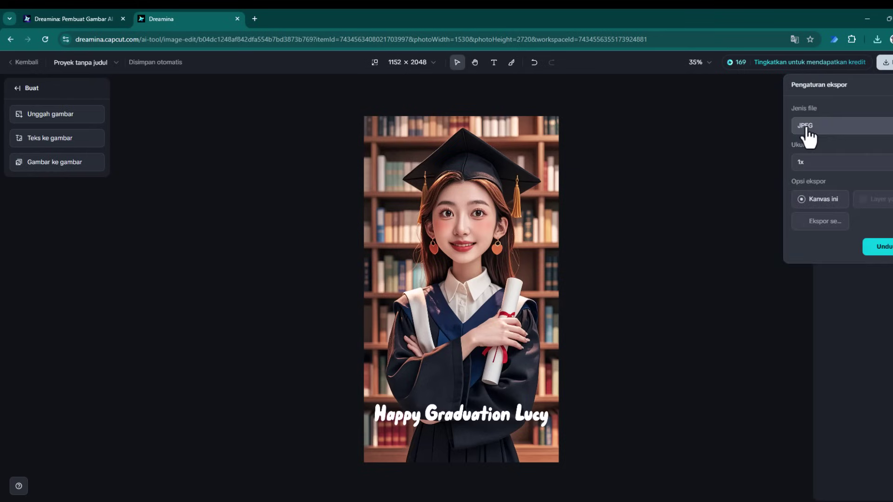
pyautogui.click(808, 135)
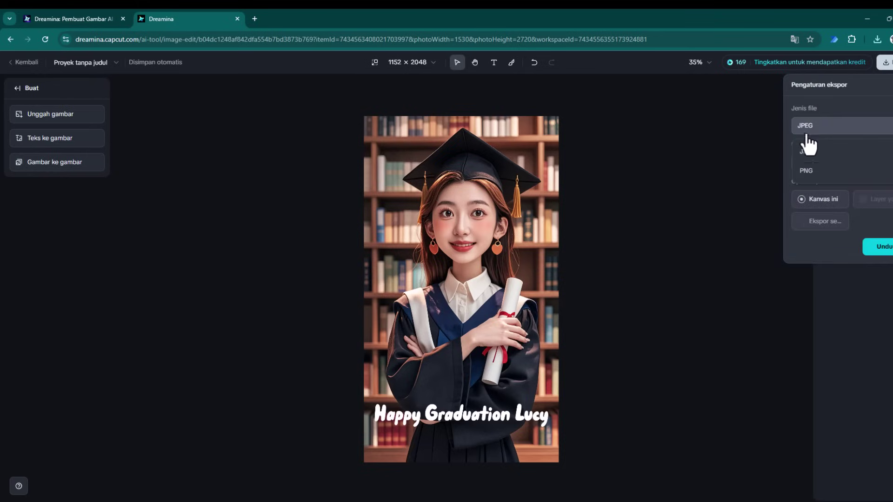
pyautogui.click(809, 153)
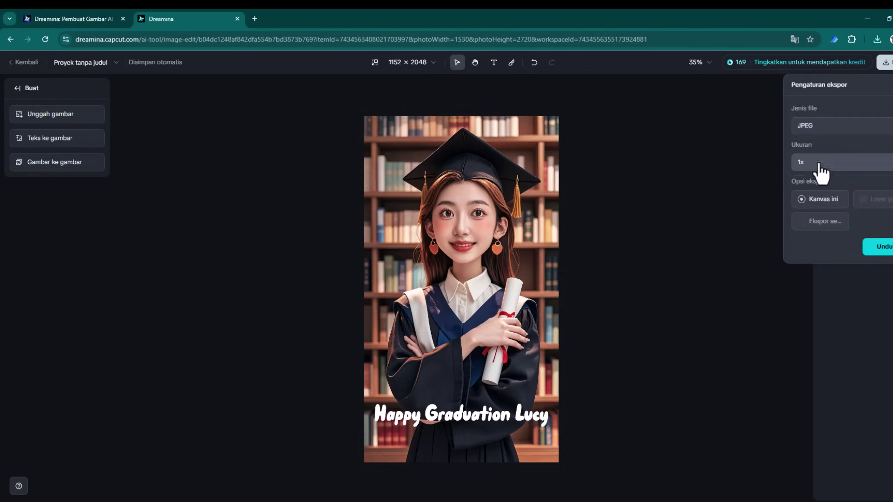
pyautogui.click(821, 166)
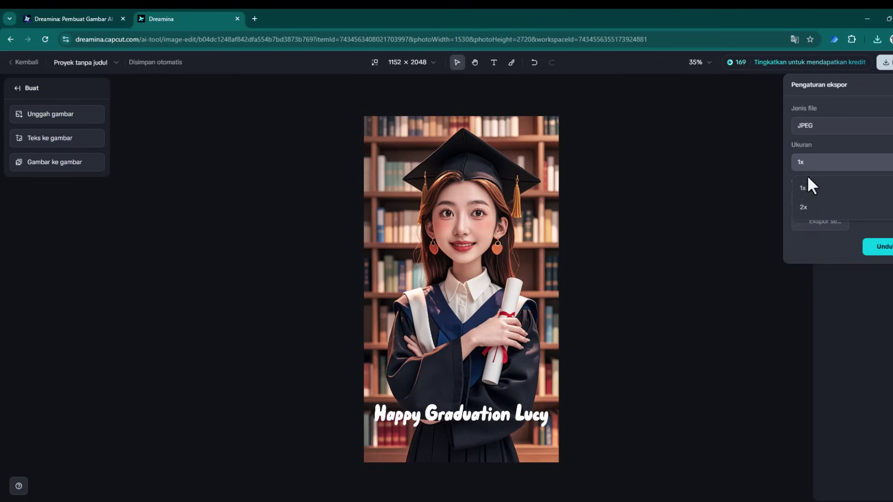
pyautogui.click(805, 188)
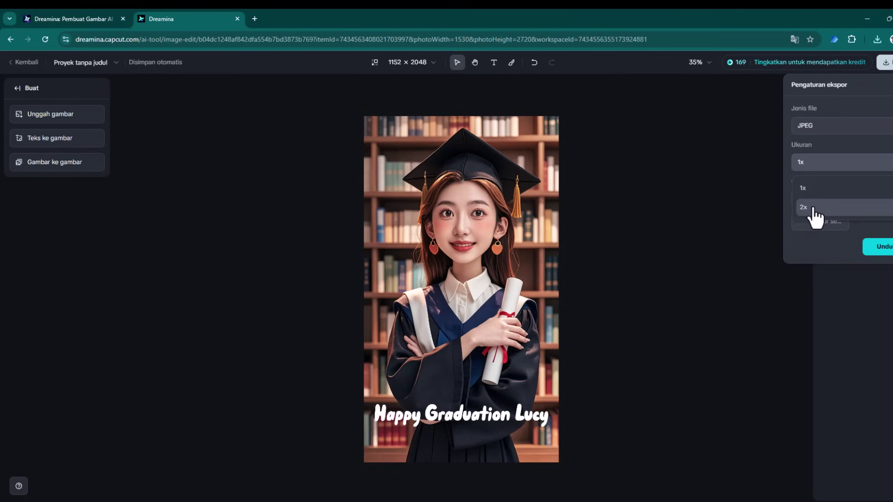
pyautogui.click(815, 208)
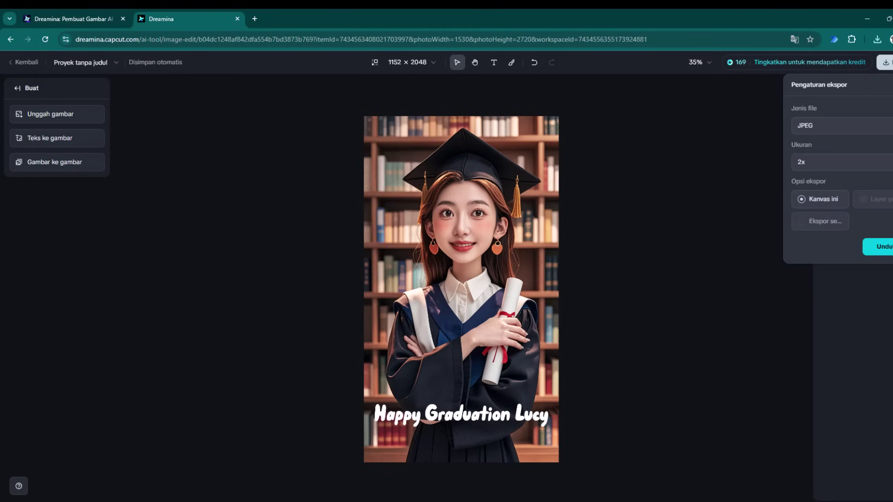
pyautogui.click(879, 247)
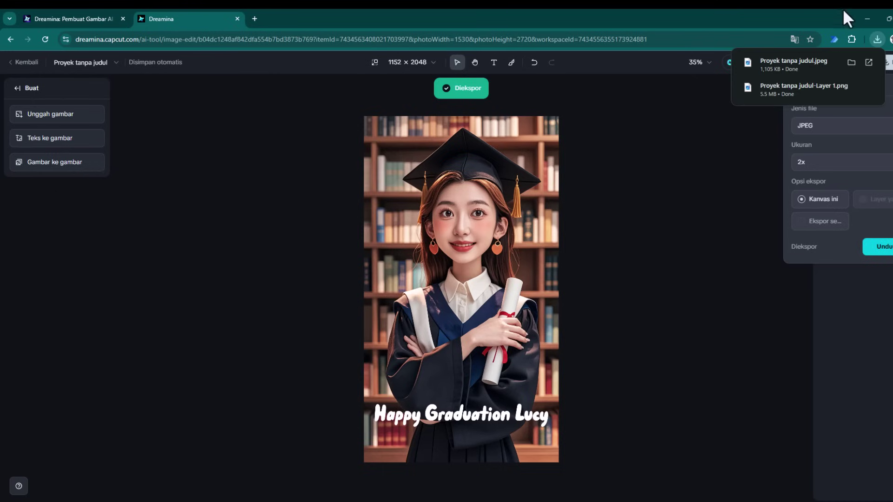
pyautogui.click(852, 62)
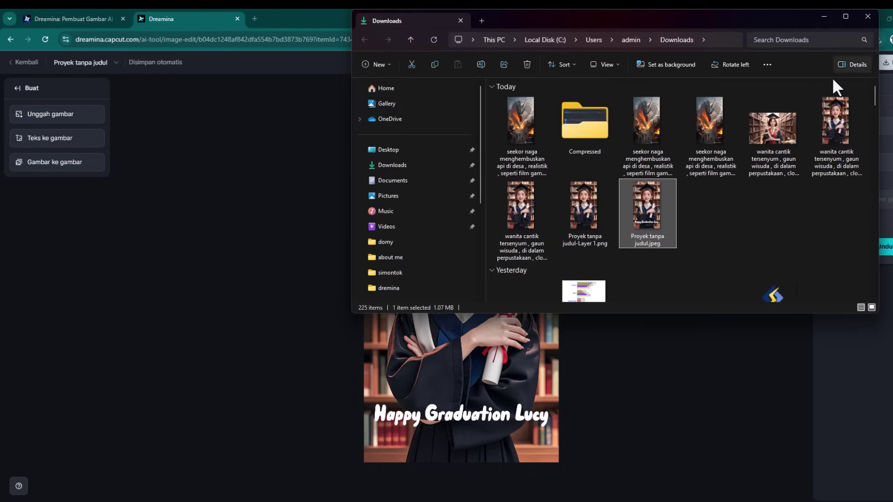
# Step: Open Proyek tanpa judul.jpeg to confirm it is 2304×4096 pixels
pyautogui.doubleClick(651, 219)
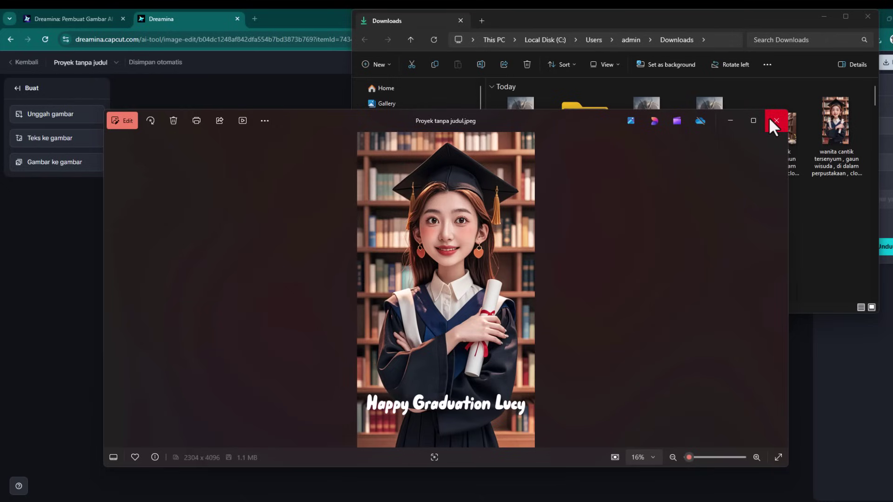
# Step: Switch to video generation and use Proyek tanpa judul.jpeg as the first frame
pyautogui.click(775, 120)
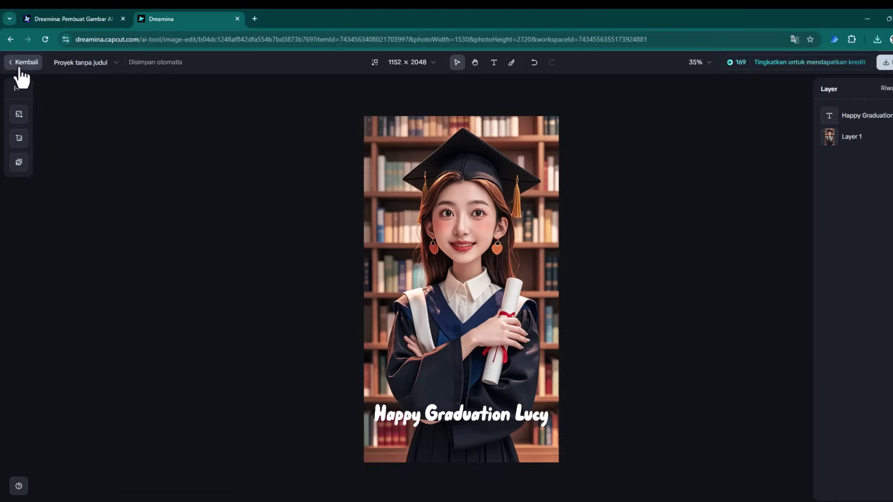
pyautogui.click(21, 69)
pyautogui.click(86, 100)
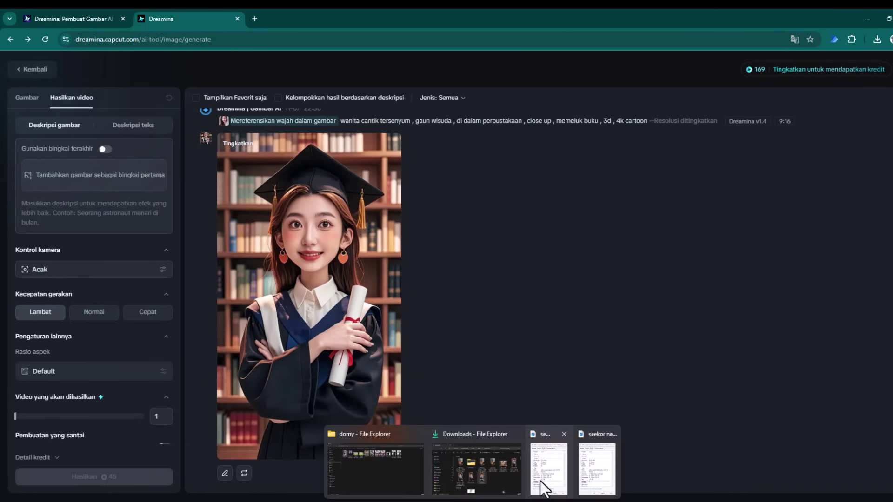
pyautogui.click(494, 470)
pyautogui.moveTo(656, 209); pyautogui.dragTo(97, 185)
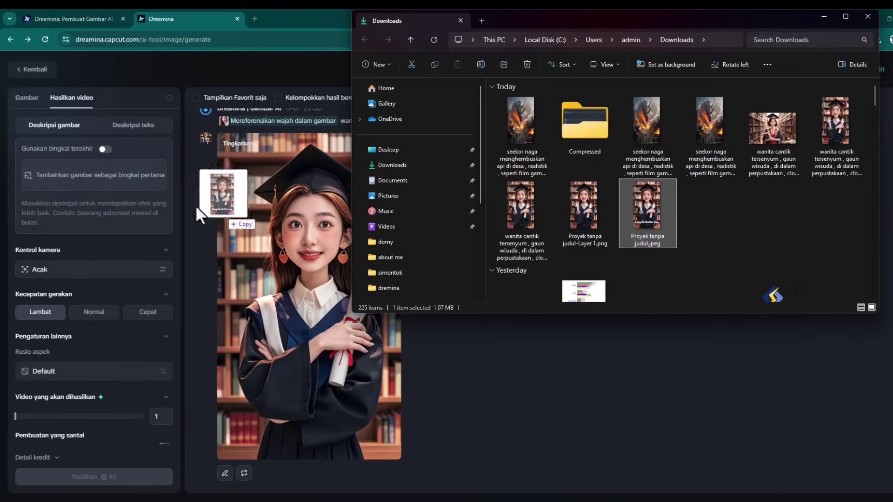
# Step: Enter the prompt 'Buat exxpresi gambar menjadi senyum' and check camera options (Acak, Lambat)
pyautogui.click(86, 209)
pyautogui.write('Buat gambar')
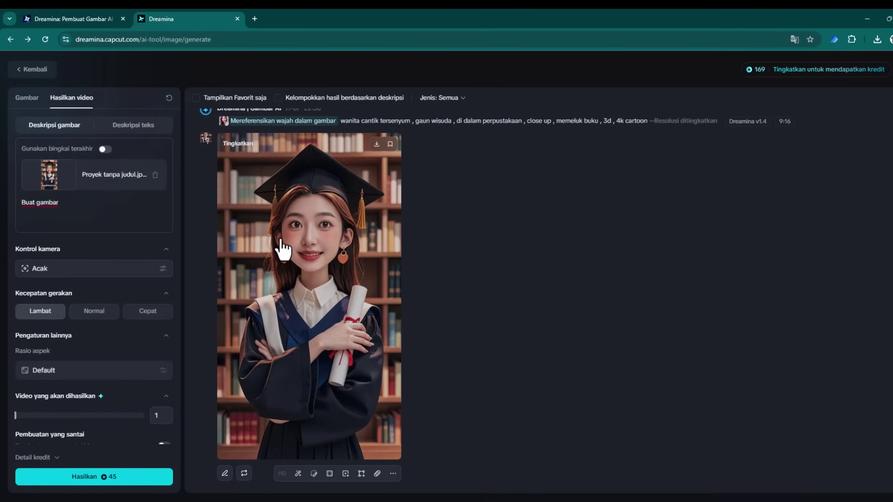
pyautogui.press('BackSpace')
pyautogui.press('BackSpace')
pyautogui.press('BackSpace')
pyautogui.press('BackSpace')
pyautogui.press('BackSpace')
pyautogui.press('BackSpace')
pyautogui.write('exxpresi gam')
pyautogui.write('bar menjadi')
pyautogui.write(' senyum ,')
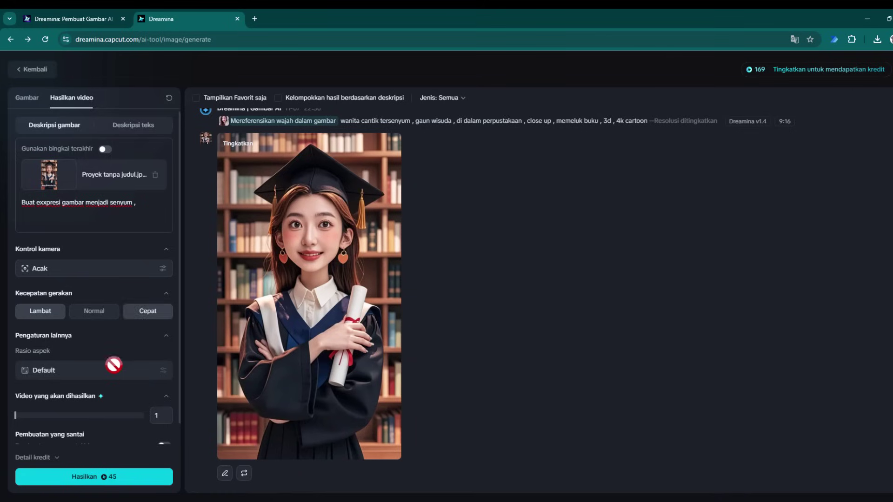
pyautogui.scroll(-1, 116, 381)
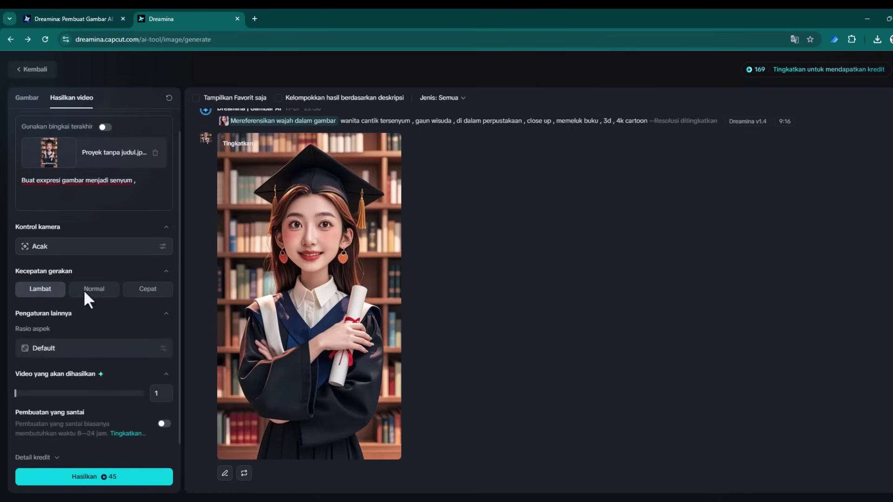
pyautogui.click(74, 249)
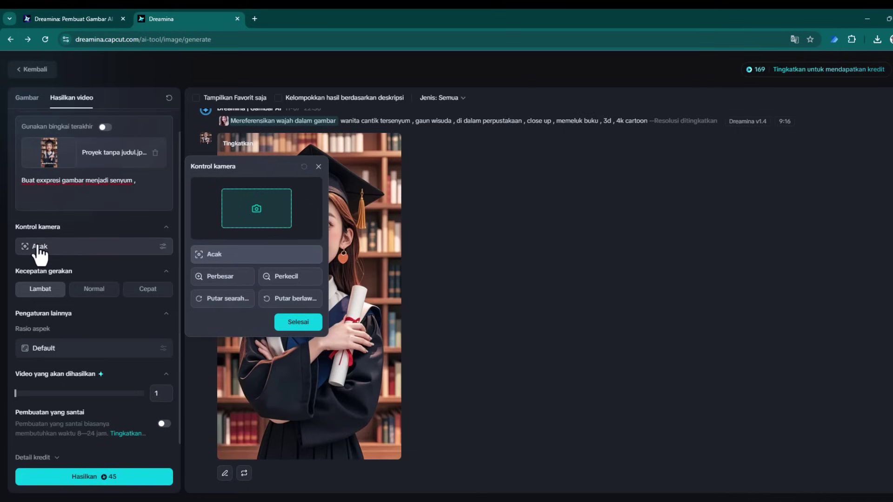
pyautogui.click(103, 374)
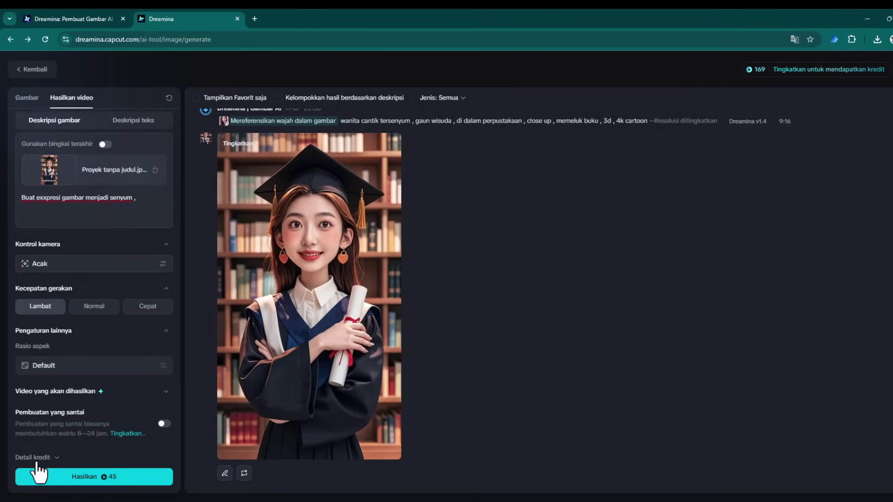
# Step: Generate the 3-second smiling video, retrying after an error, and watch it in the viewer
pyautogui.click(105, 478)
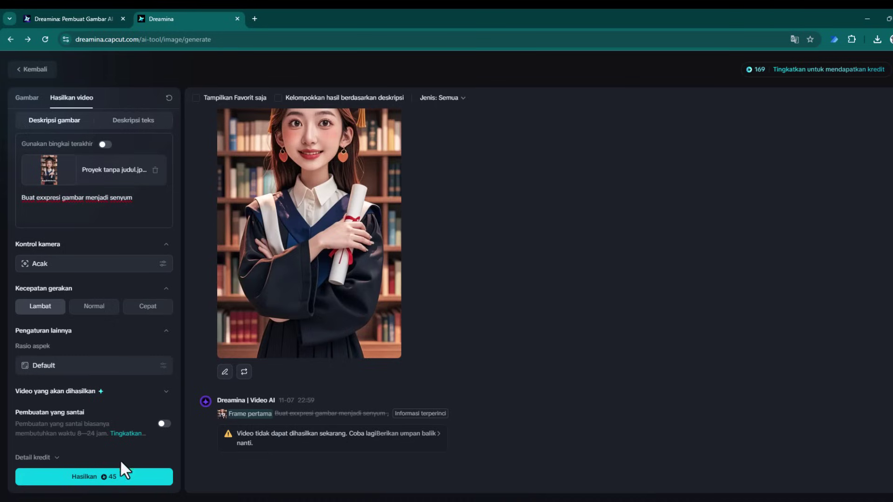
pyautogui.click(110, 481)
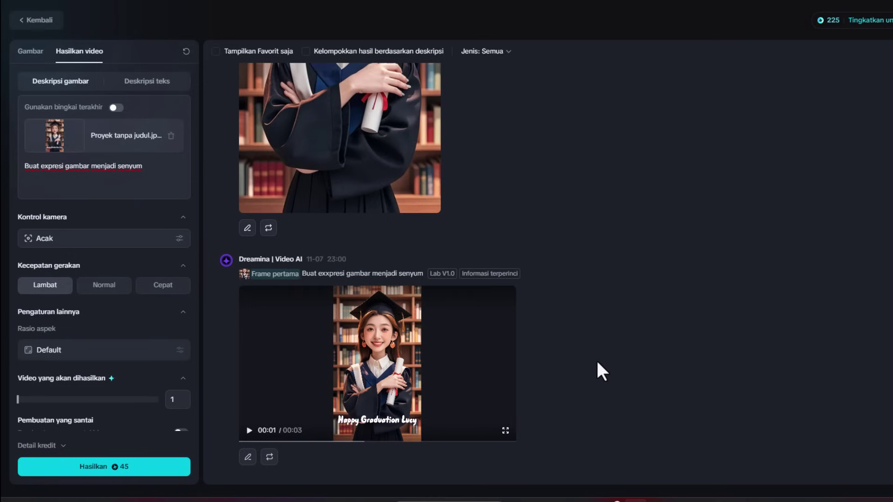
pyautogui.moveTo(378, 363)
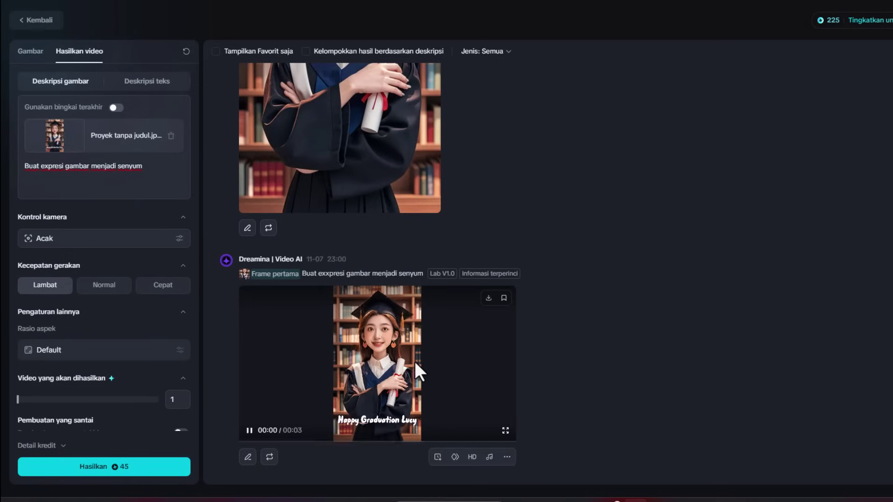
pyautogui.click(414, 361)
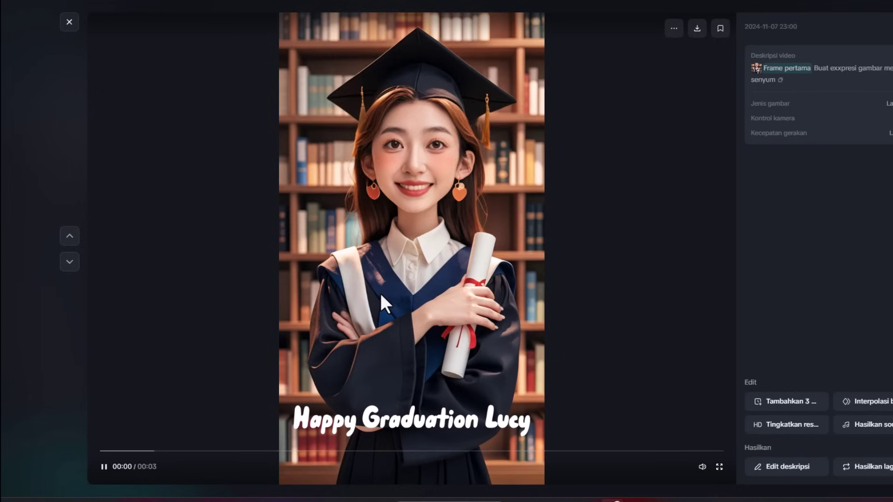
pyautogui.click(70, 21)
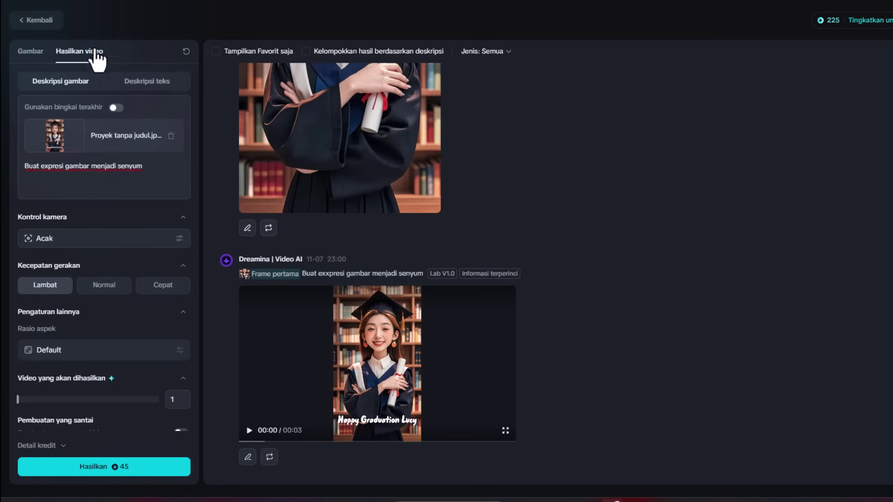
# Step: Switch the video generator to the Deskripsi teks text-only mode
pyautogui.click(145, 99)
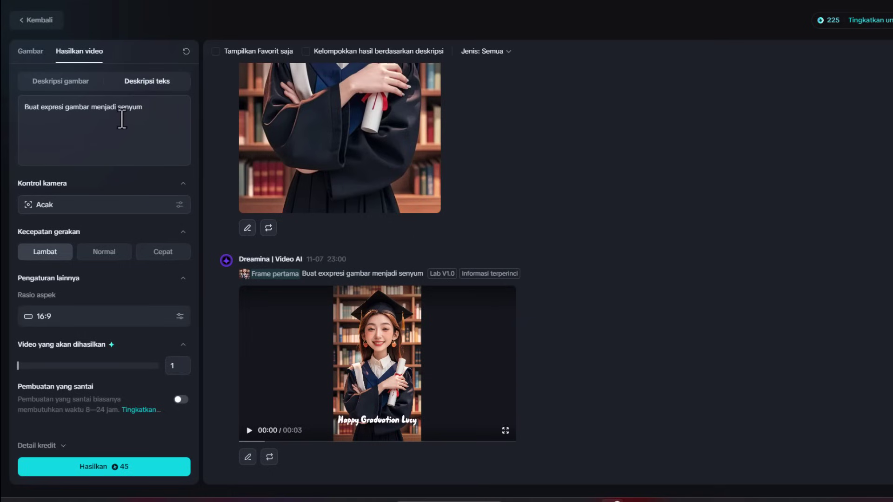